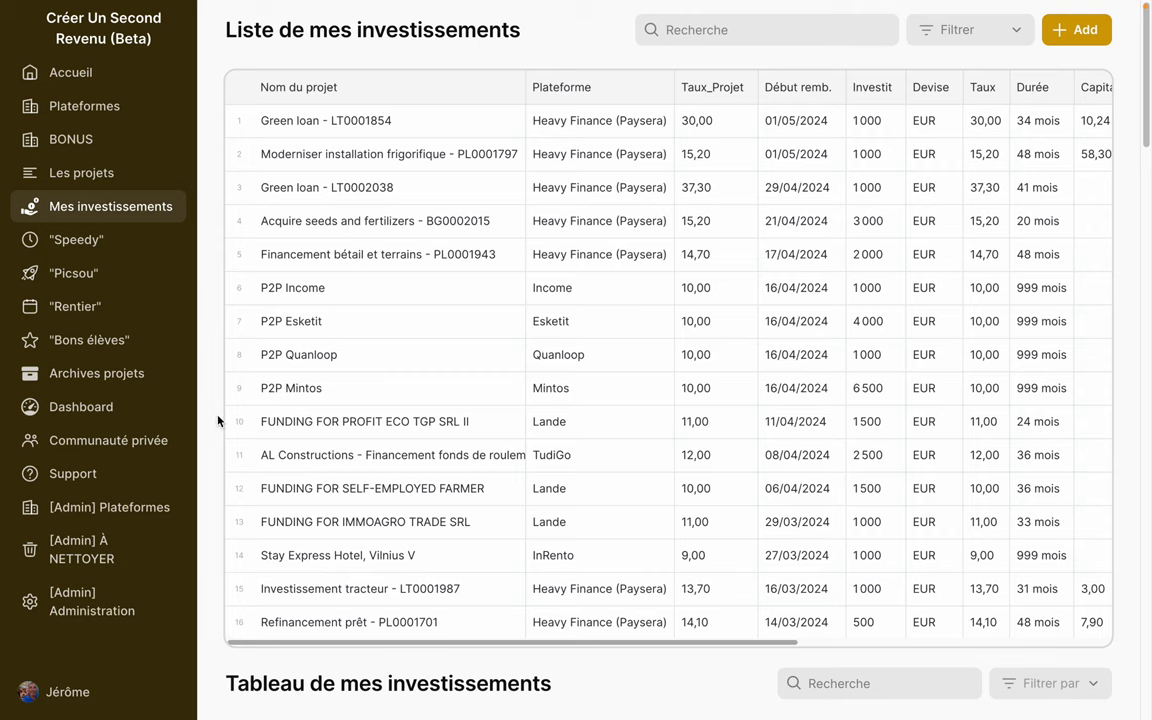
Step: Examine the "Tableau de mes investissements" board, reviewing the project cards from ANALYSE through EN ATENTE, EN COURS and EN RETARD to ARCHIVE
{"action": "scroll", "coordinate": [218, 421], "scroll_direction": "down", "scroll_amount": 10}
{"action": "scroll", "coordinate": [484, 440], "scroll_direction": "right", "scroll_amount": 3}
{"action": "scroll", "coordinate": [707, 424], "scroll_direction": "up", "scroll_amount": 3}
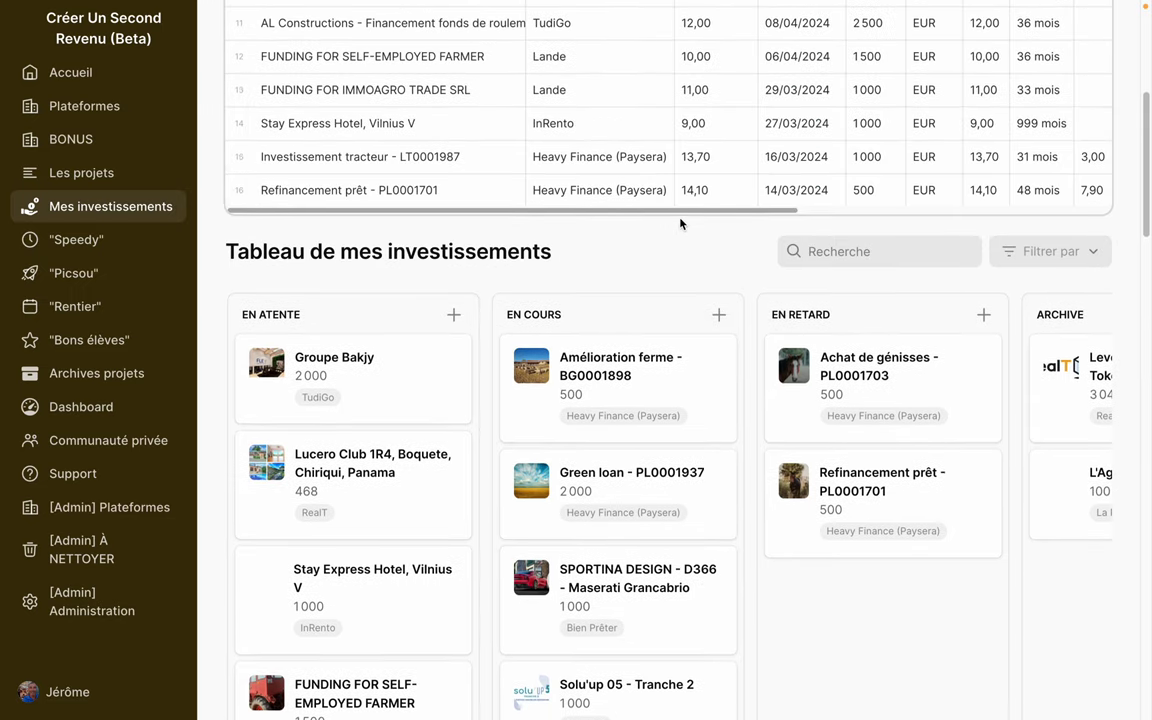
{"action": "scroll", "coordinate": [600, 240], "scroll_direction": "up", "scroll_amount": 1}
{"action": "scroll", "coordinate": [330, 330], "scroll_direction": "left", "scroll_amount": 3}
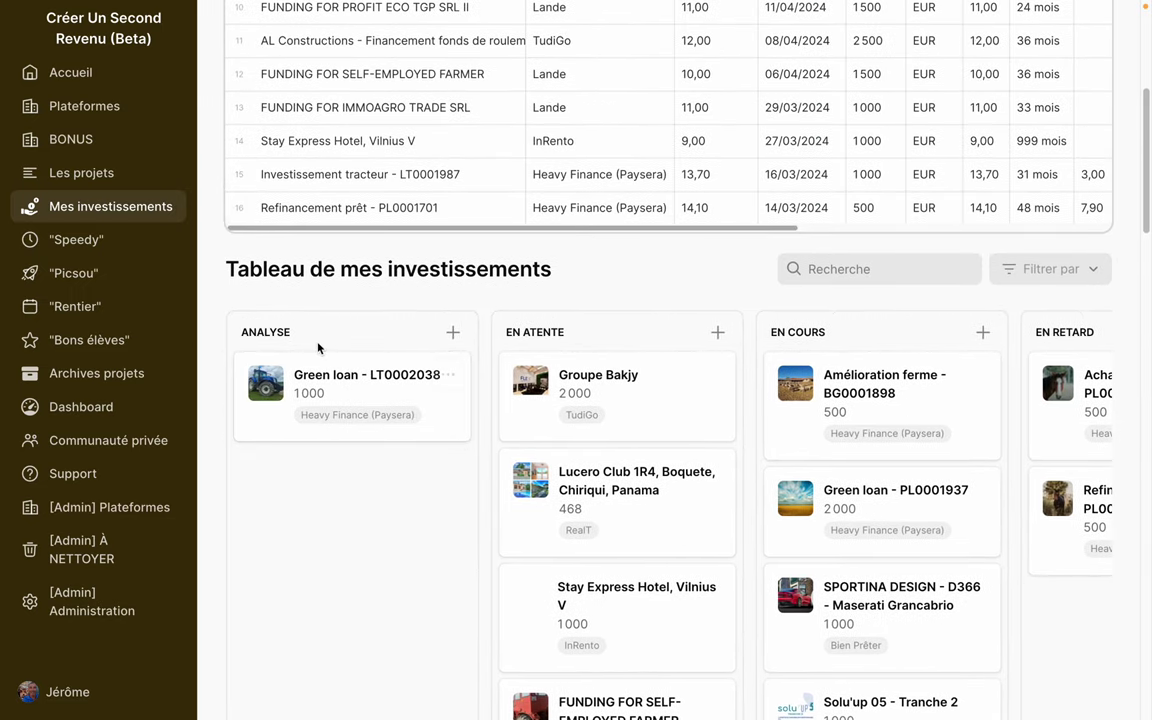
{"action": "scroll", "coordinate": [607, 365], "scroll_direction": "right", "scroll_amount": 2}
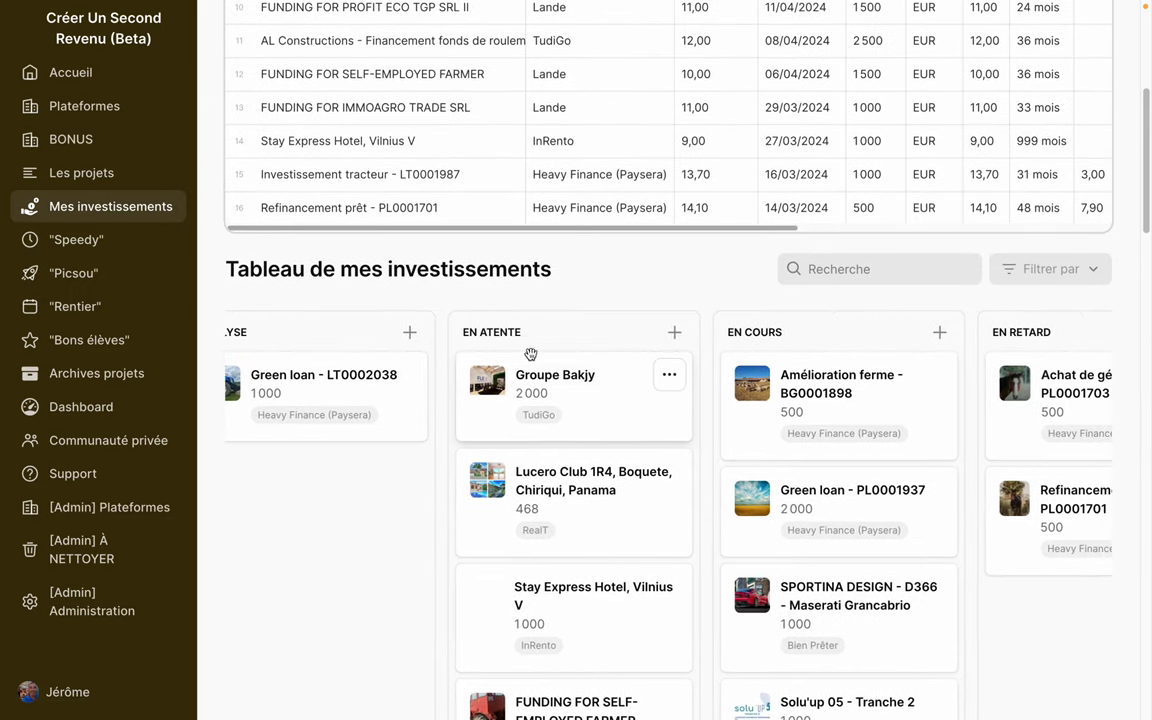
{"action": "scroll", "coordinate": [550, 336], "scroll_direction": "right", "scroll_amount": 4}
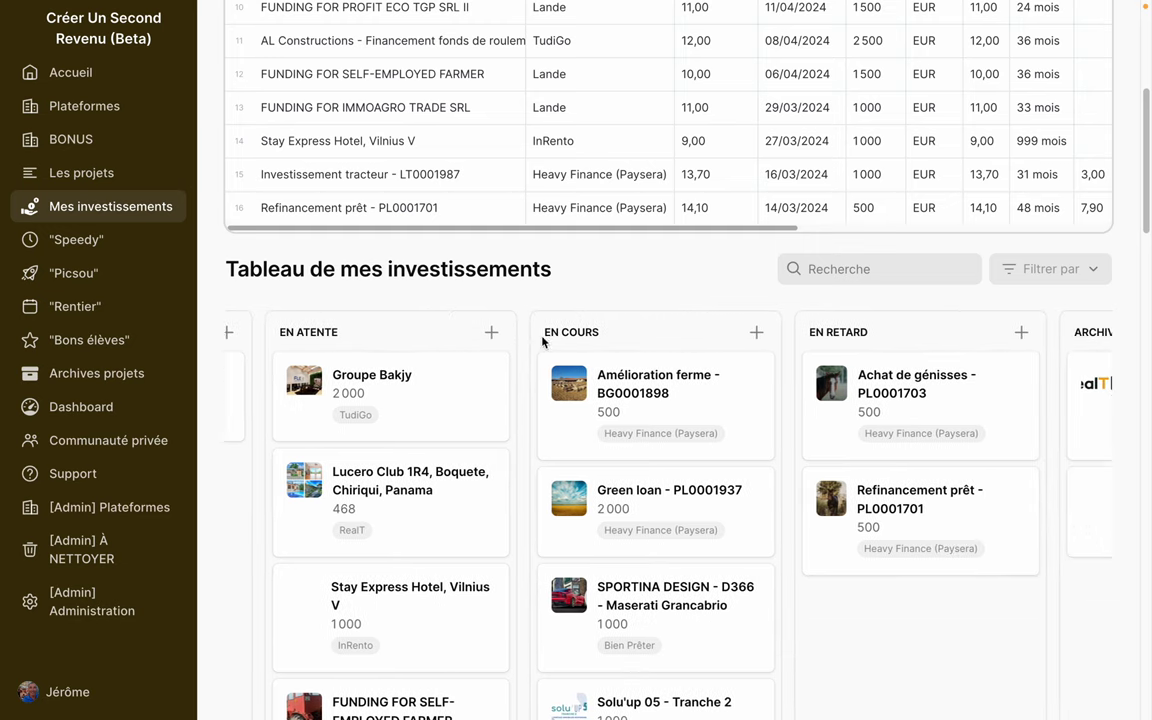
{"action": "scroll", "coordinate": [675, 440], "scroll_direction": "down", "scroll_amount": 3}
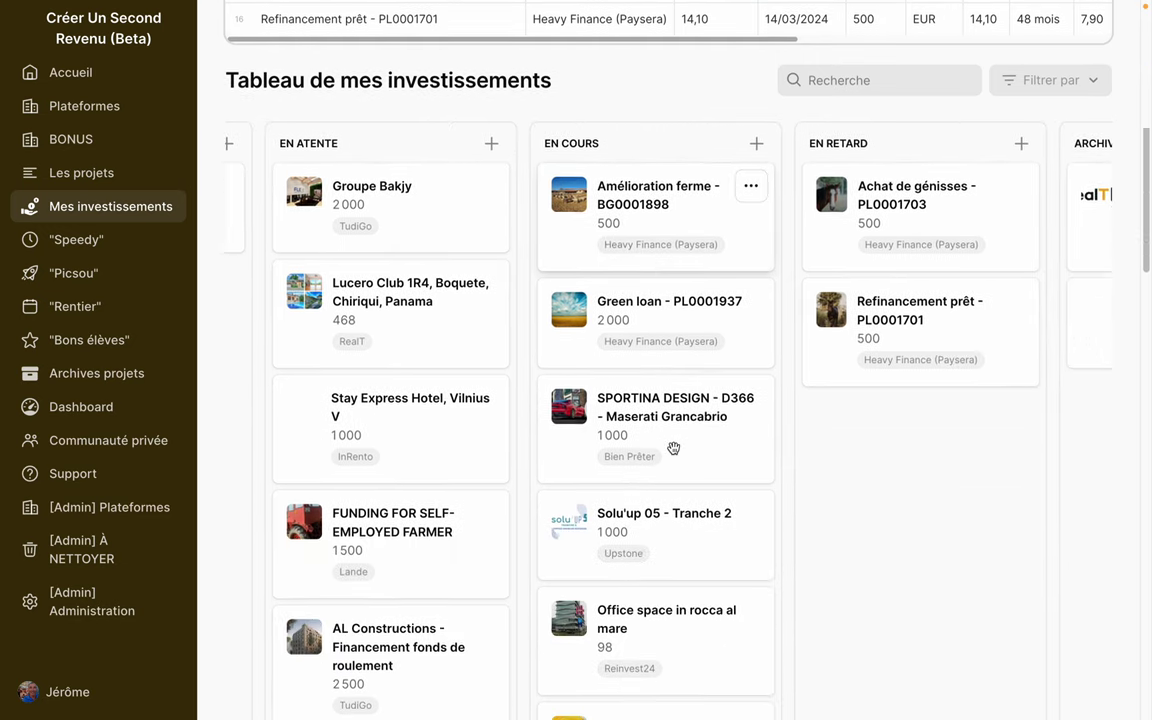
{"action": "scroll", "coordinate": [672, 445], "scroll_direction": "down", "scroll_amount": 6}
{"action": "scroll", "coordinate": [672, 443], "scroll_direction": "up", "scroll_amount": 9}
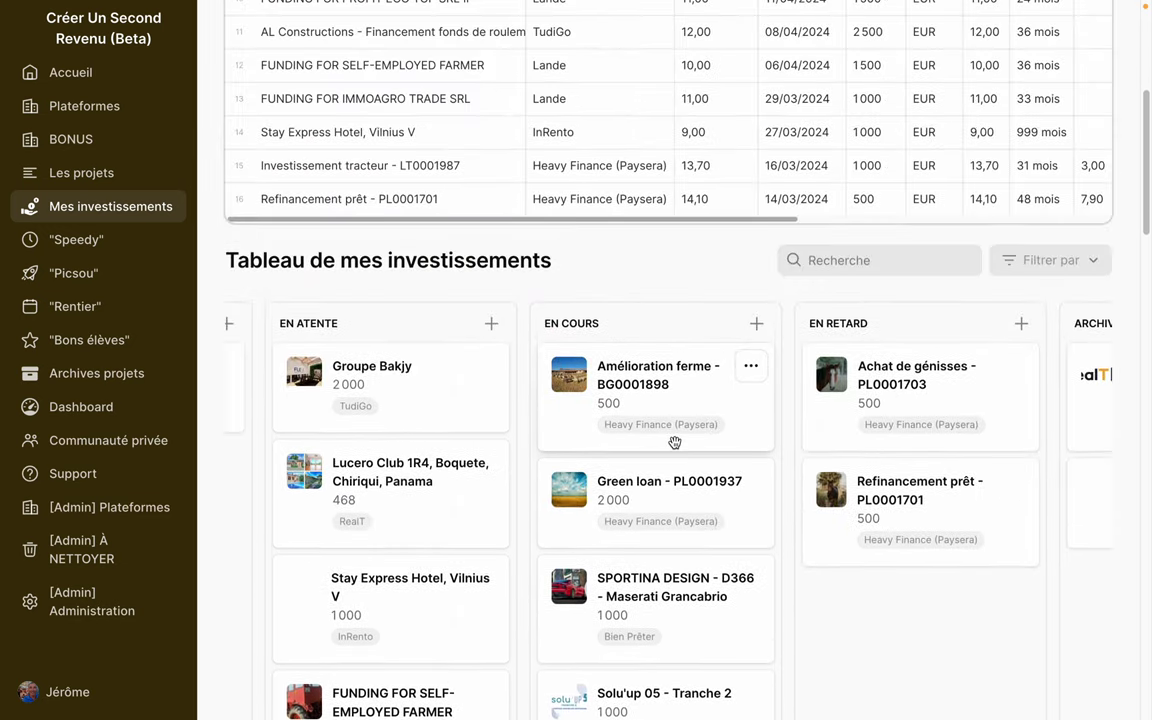
{"action": "scroll", "coordinate": [675, 442], "scroll_direction": "down", "scroll_amount": 3}
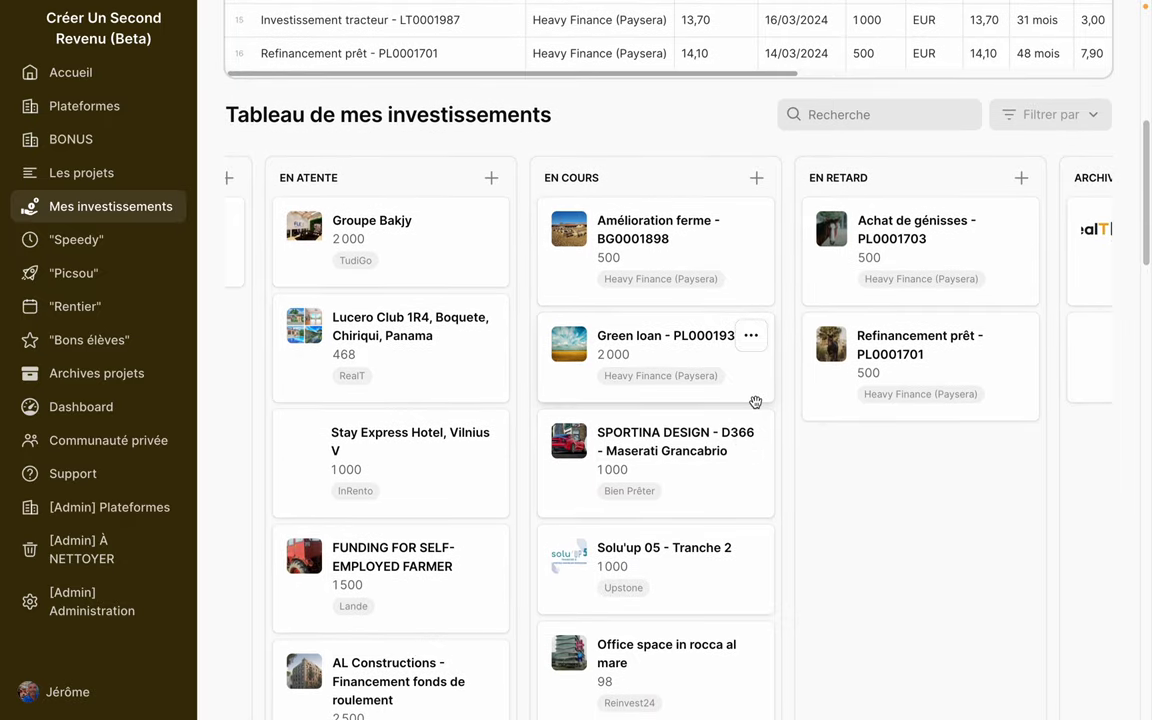
{"action": "scroll", "coordinate": [770, 350], "scroll_direction": "right", "scroll_amount": 3}
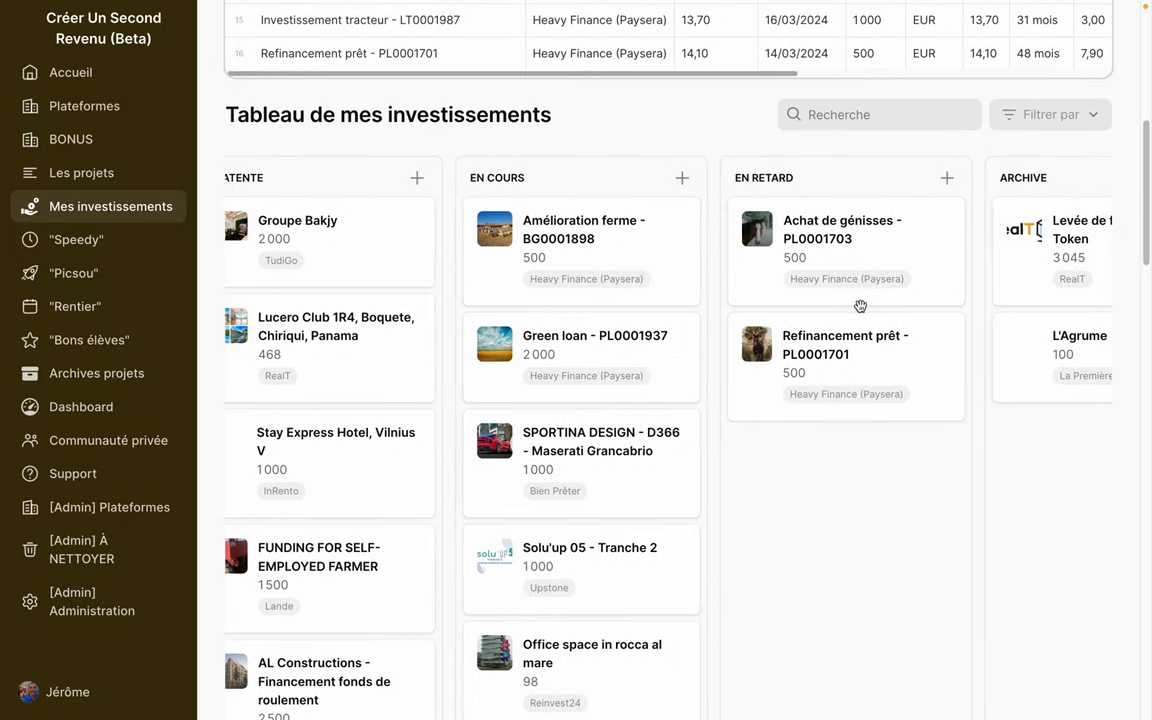
{"action": "scroll", "coordinate": [860, 306], "scroll_direction": "right", "scroll_amount": 3}
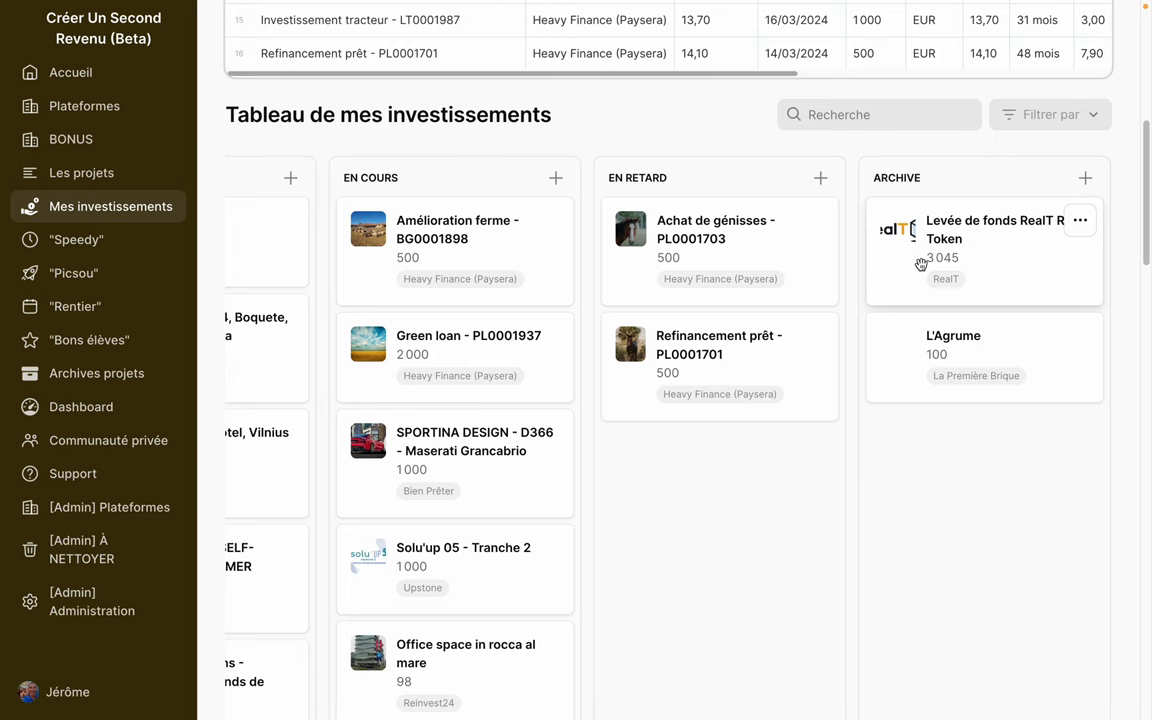
{"action": "scroll", "coordinate": [650, 590], "scroll_direction": "left", "scroll_amount": 5}
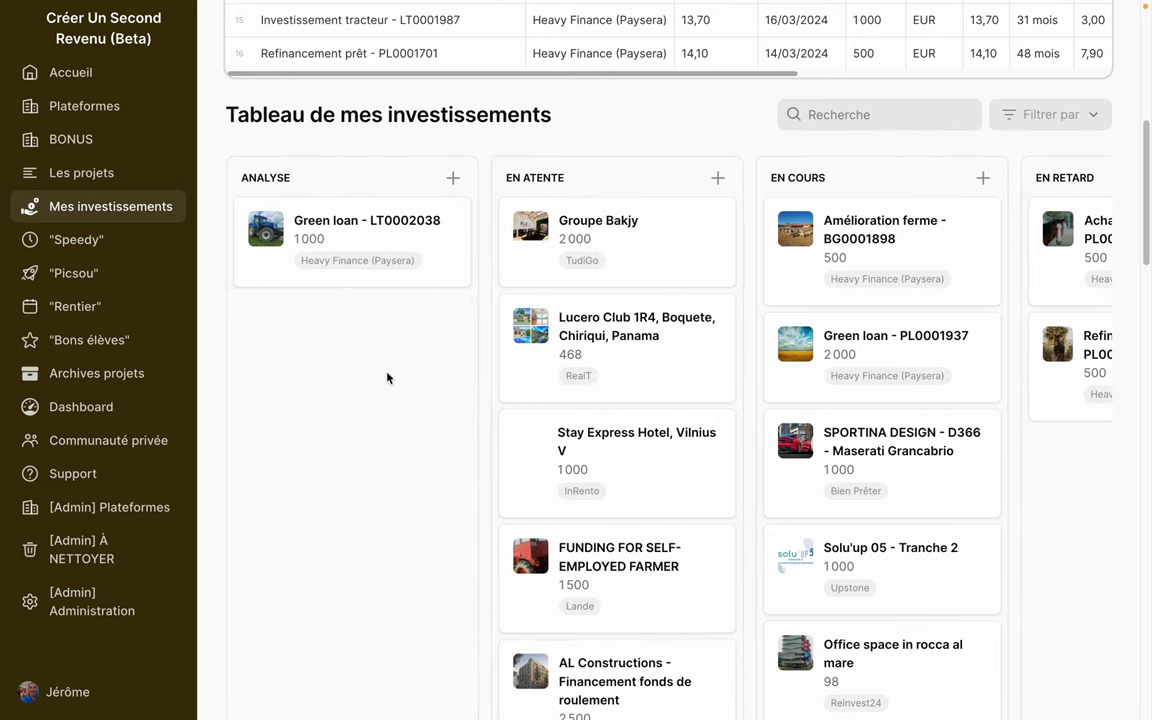
Step: Switch to the "Suivi Investissements" spreadsheet in Google Sheets and review the full project list down to the investment and ROI totals
{"action": "mouse_move", "coordinate": [2, 330]}
{"action": "left_click", "coordinate": [60, 317]}
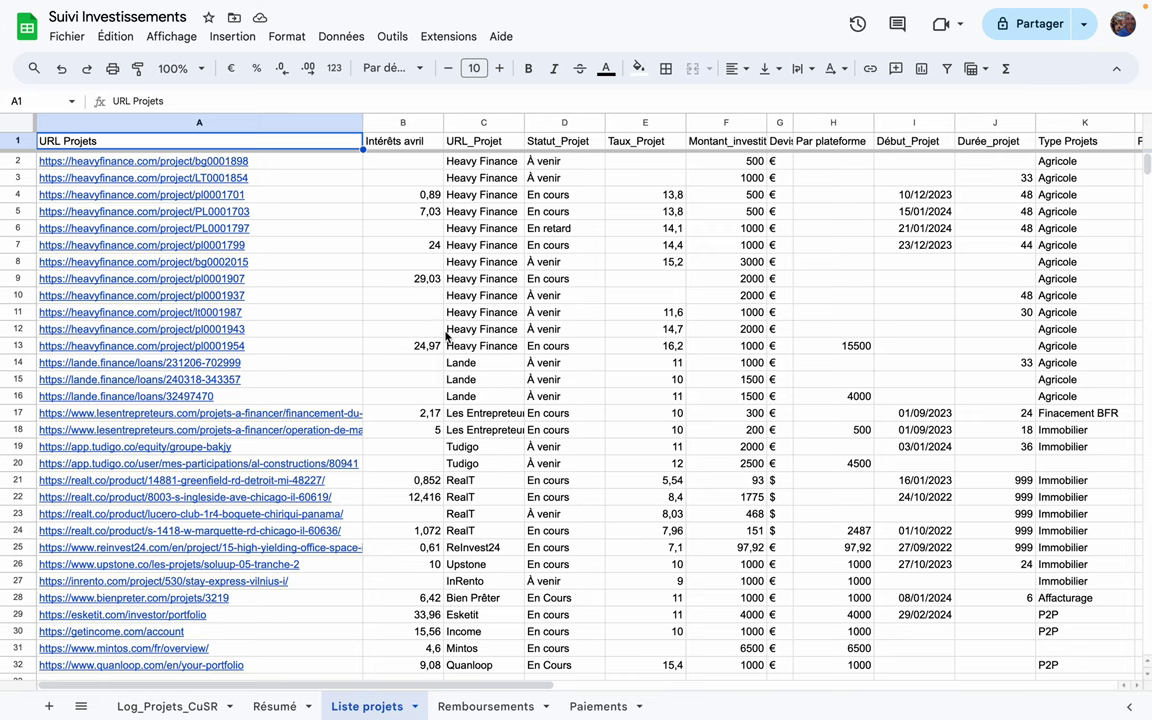
{"action": "scroll", "coordinate": [219, 458], "scroll_direction": "down", "scroll_amount": 5}
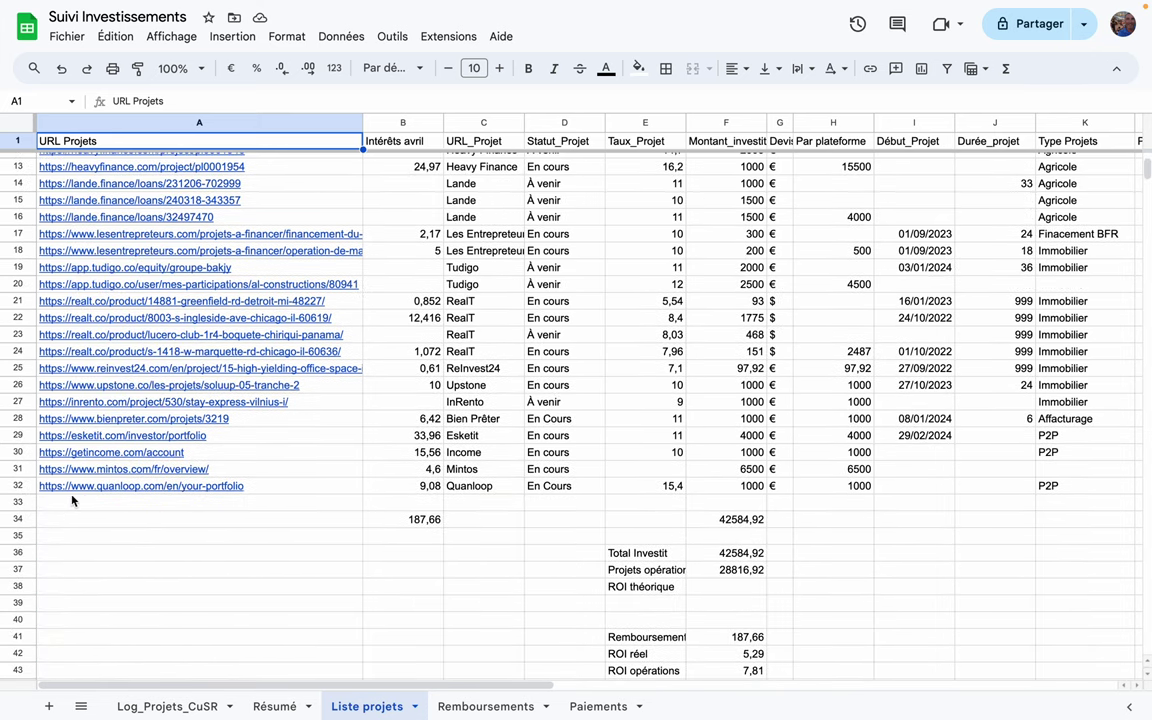
{"action": "scroll", "coordinate": [61, 498], "scroll_direction": "up", "scroll_amount": 5}
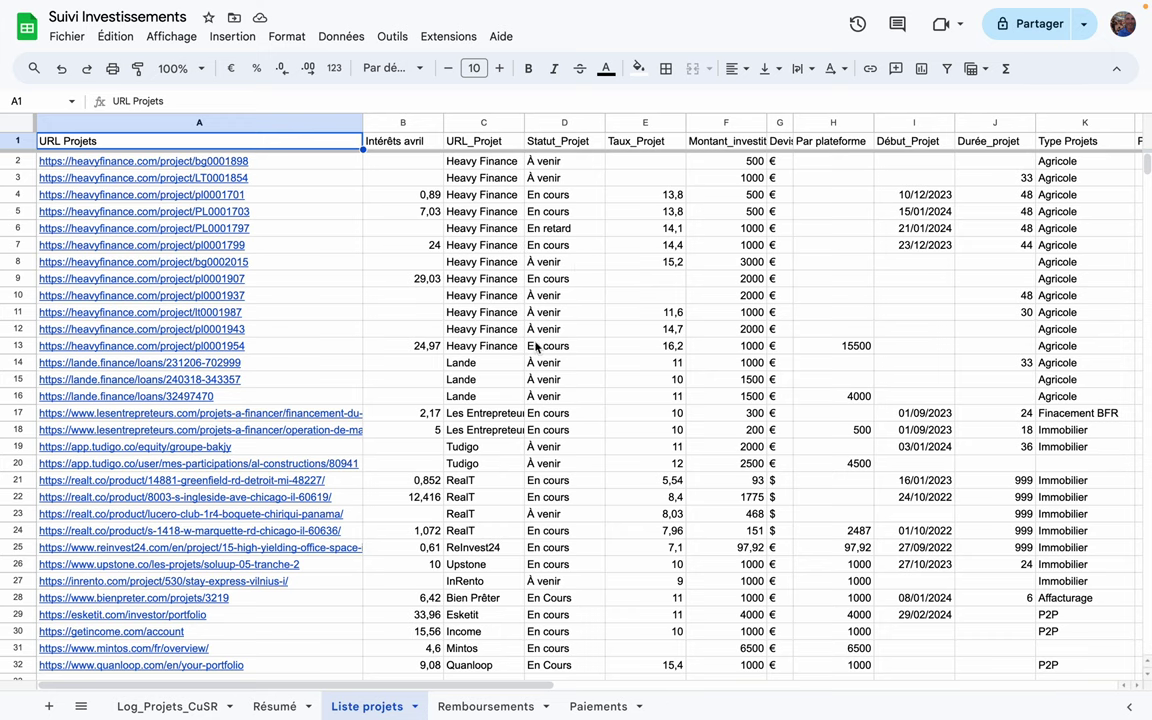
{"action": "scroll", "coordinate": [536, 350], "scroll_direction": "down", "scroll_amount": 5}
{"action": "scroll", "coordinate": [533, 380], "scroll_direction": "up", "scroll_amount": 5}
Step: Return to the Créer Un Second Revenu app and examine the Dashboard's investment breakdown by platform and by project type
{"action": "mouse_move", "coordinate": [24, 318]}
{"action": "left_click", "coordinate": [24, 285]}
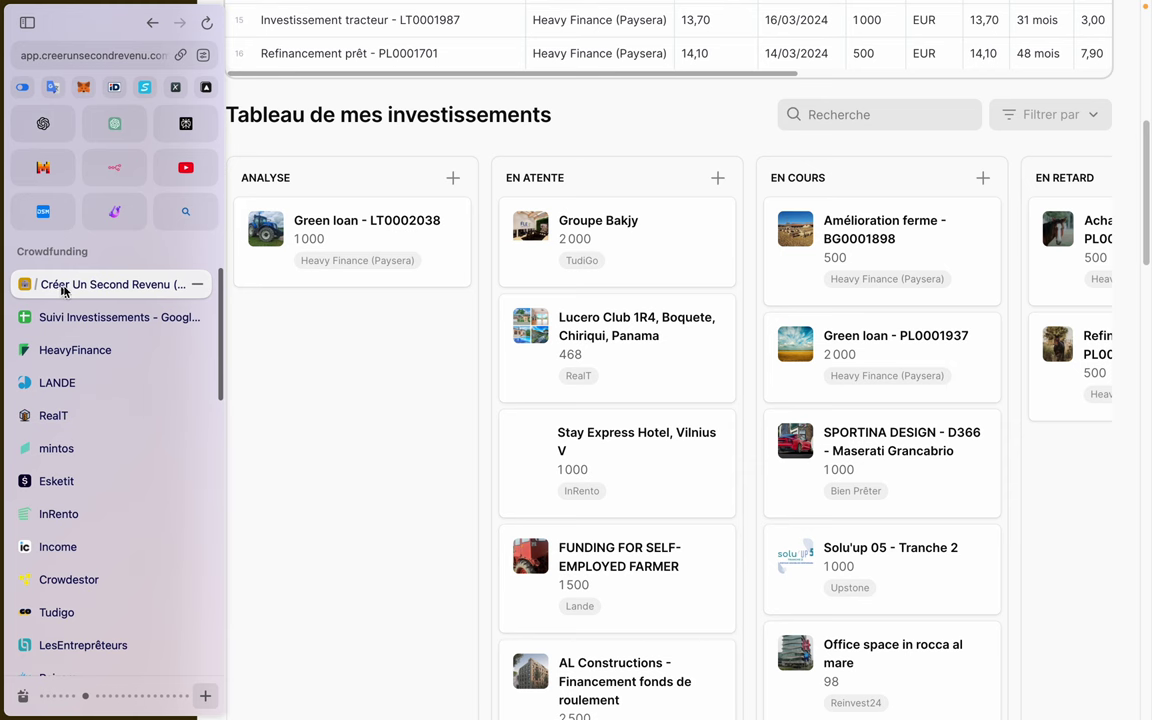
{"action": "left_click", "coordinate": [82, 406]}
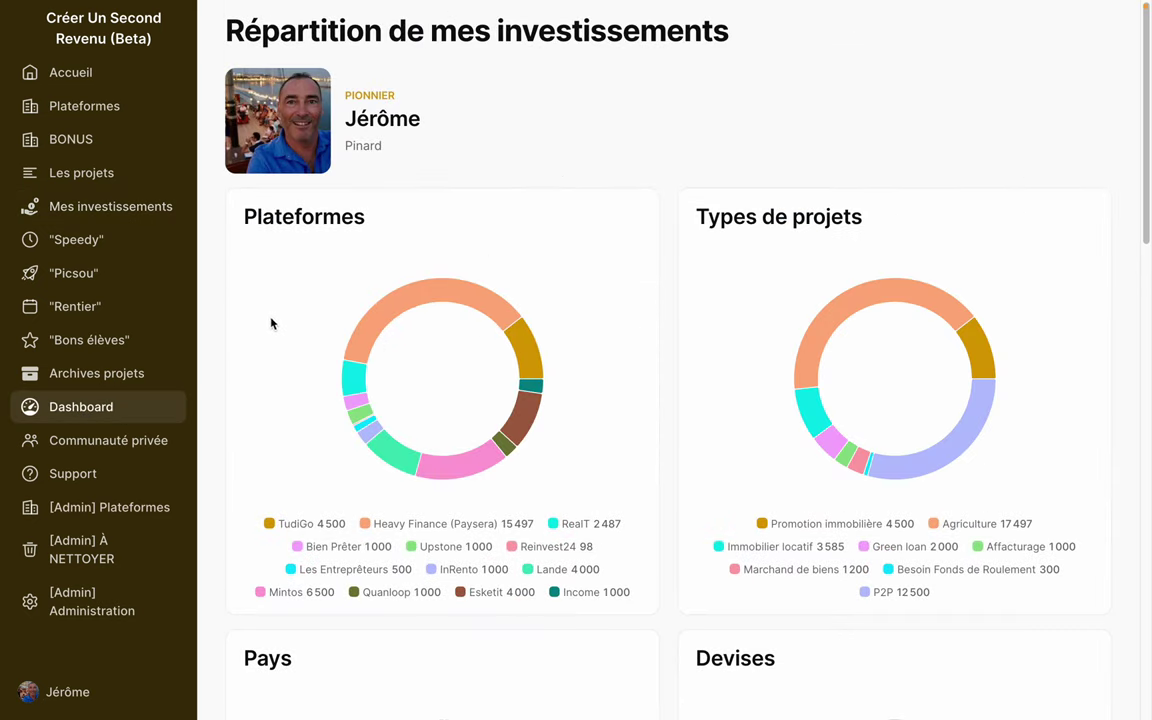
{"action": "mouse_move", "coordinate": [383, 312]}
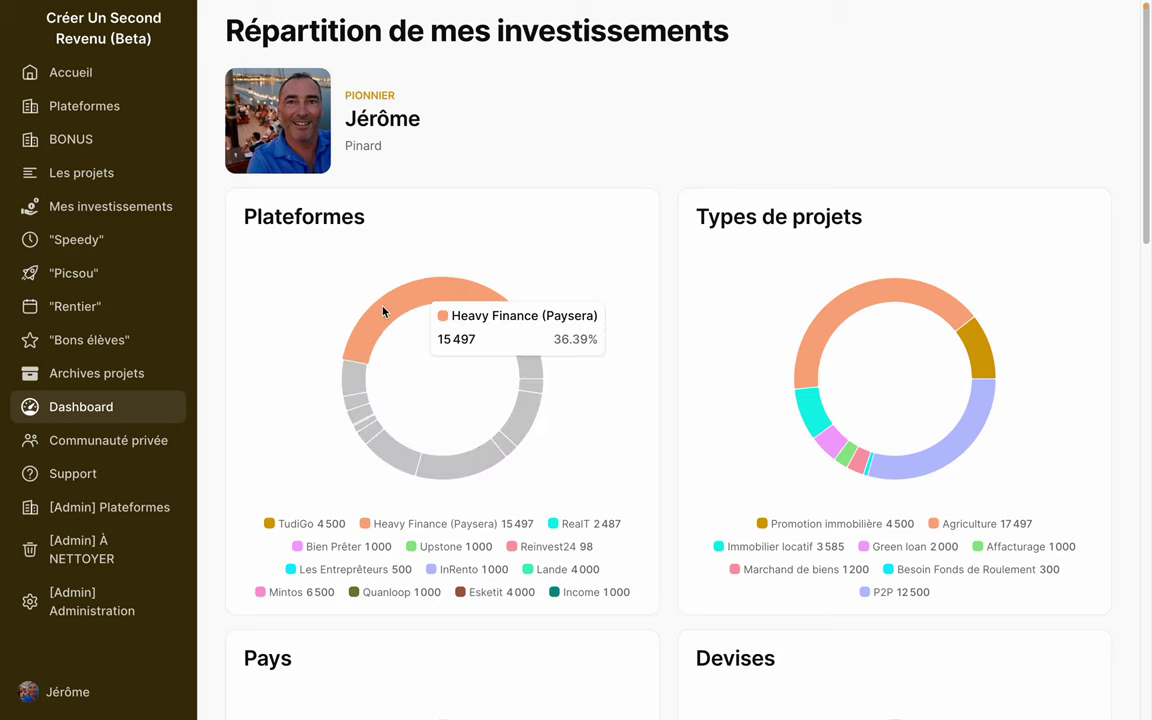
{"action": "mouse_move", "coordinate": [828, 314]}
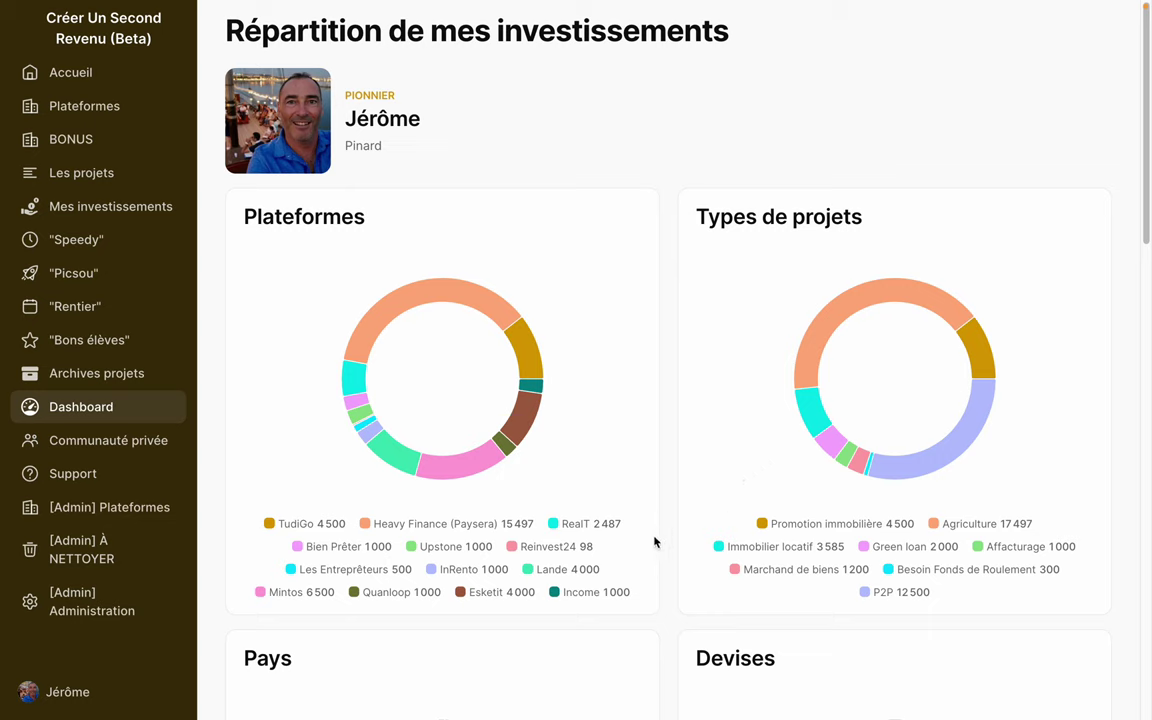
{"action": "mouse_move", "coordinate": [528, 356]}
{"action": "mouse_move", "coordinate": [399, 463]}
{"action": "mouse_move", "coordinate": [955, 450]}
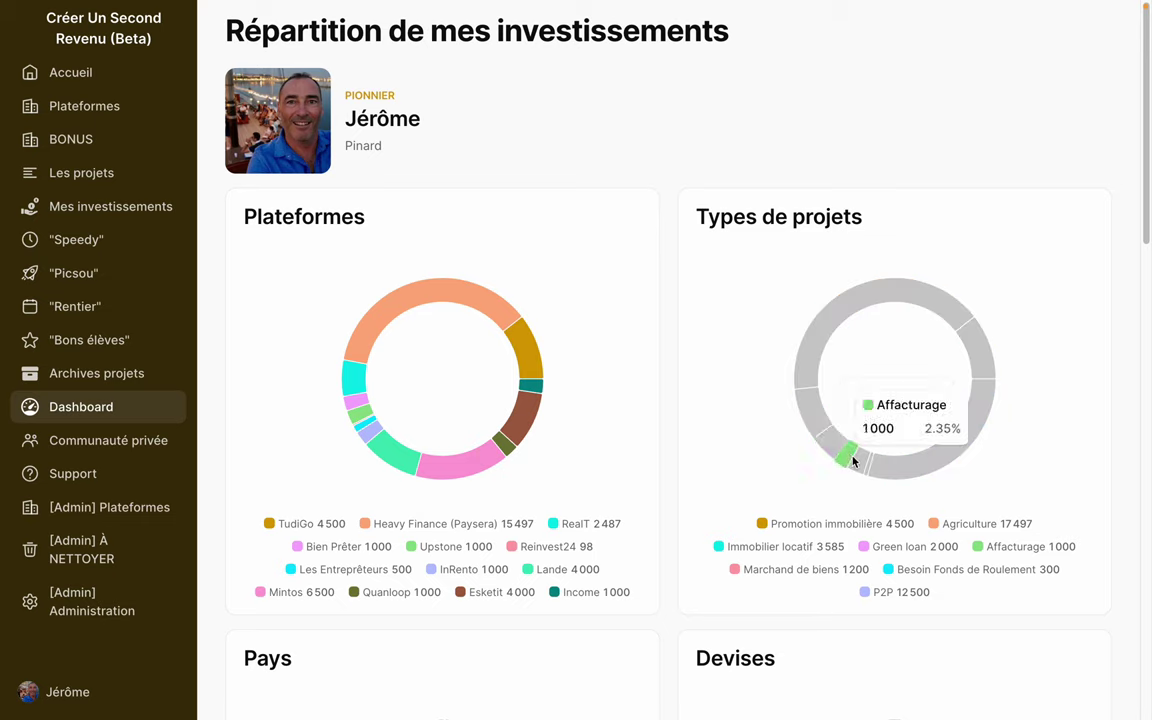
{"action": "mouse_move", "coordinate": [850, 459]}
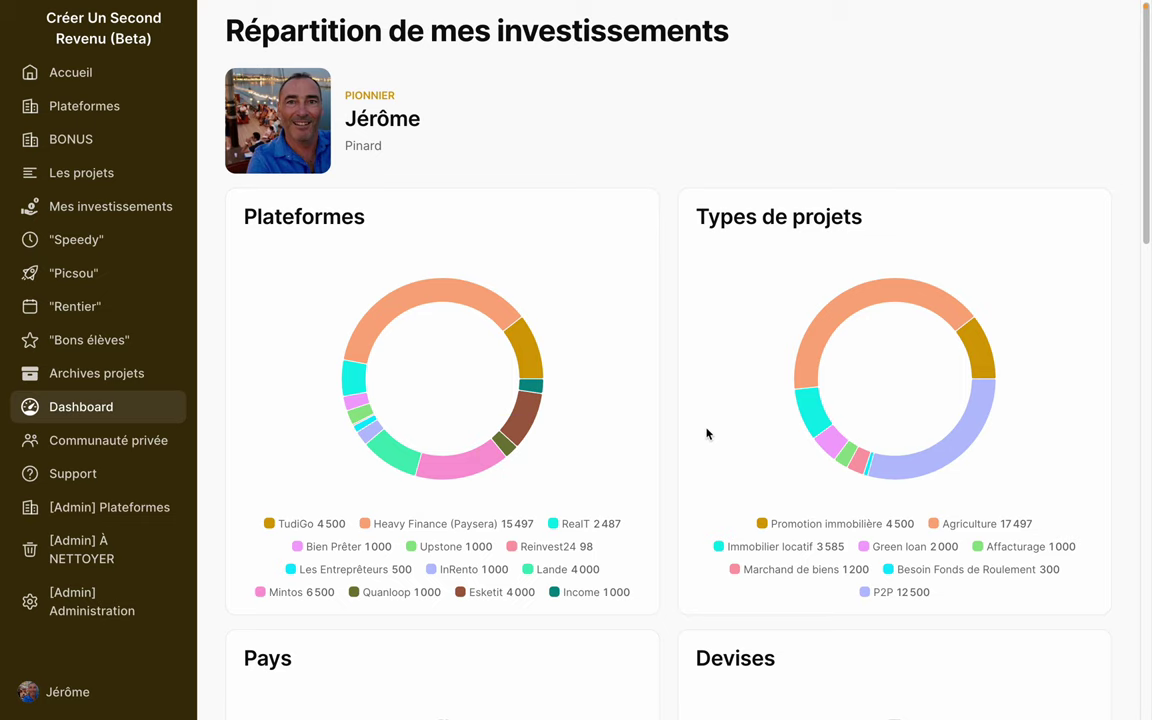
{"action": "mouse_move", "coordinate": [813, 335]}
Step: Examine the Dashboard's Pays, Devises and Statut charts, comparing the country split with the platform breakdown
{"action": "scroll", "coordinate": [700, 455], "scroll_direction": "down", "scroll_amount": 4}
{"action": "scroll", "coordinate": [652, 458], "scroll_direction": "down", "scroll_amount": 1}
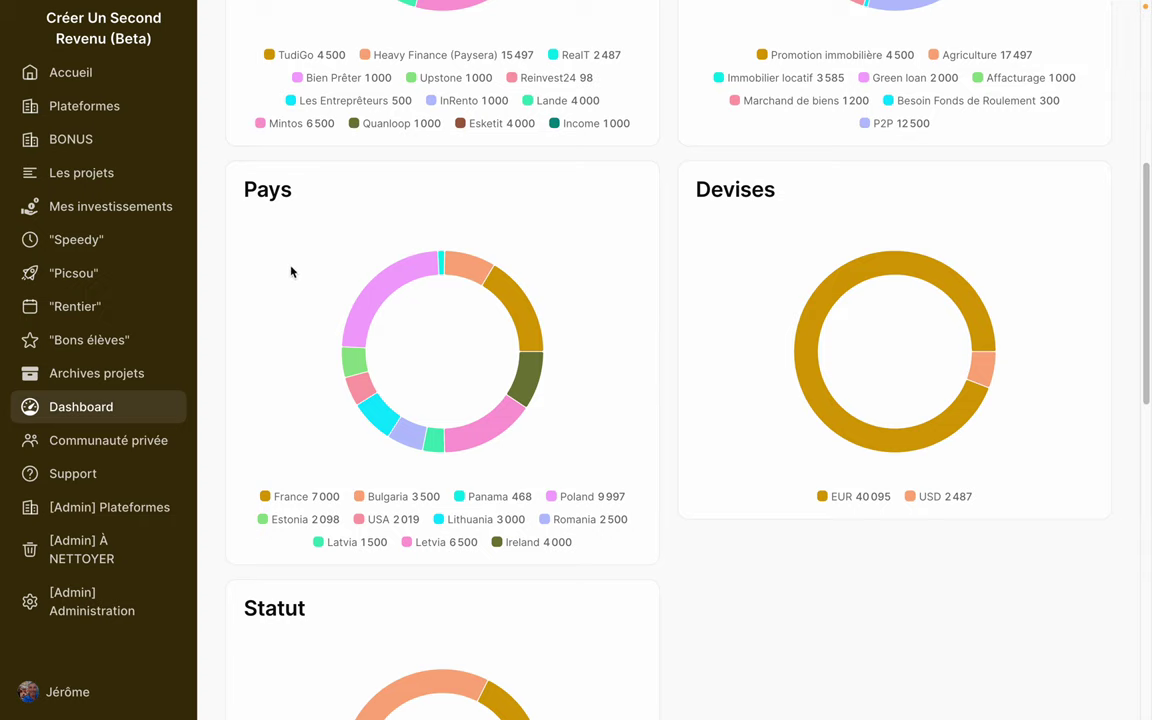
{"action": "scroll", "coordinate": [280, 320], "scroll_direction": "up", "scroll_amount": 5}
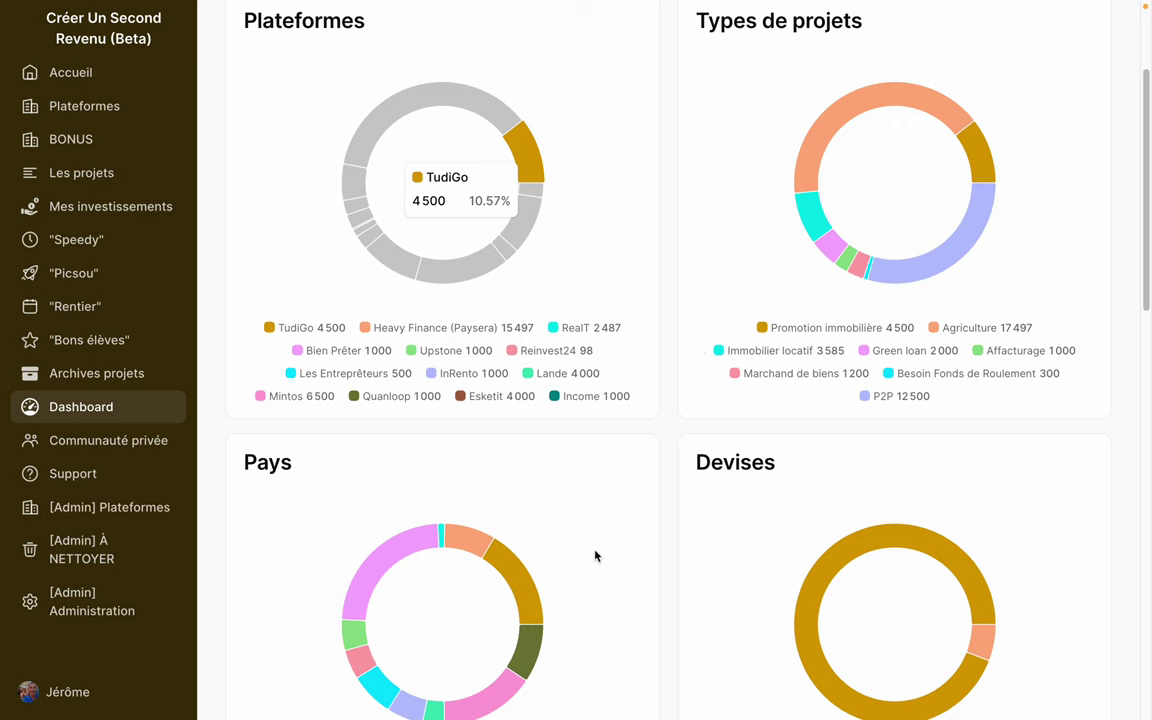
{"action": "scroll", "coordinate": [590, 559], "scroll_direction": "down", "scroll_amount": 3}
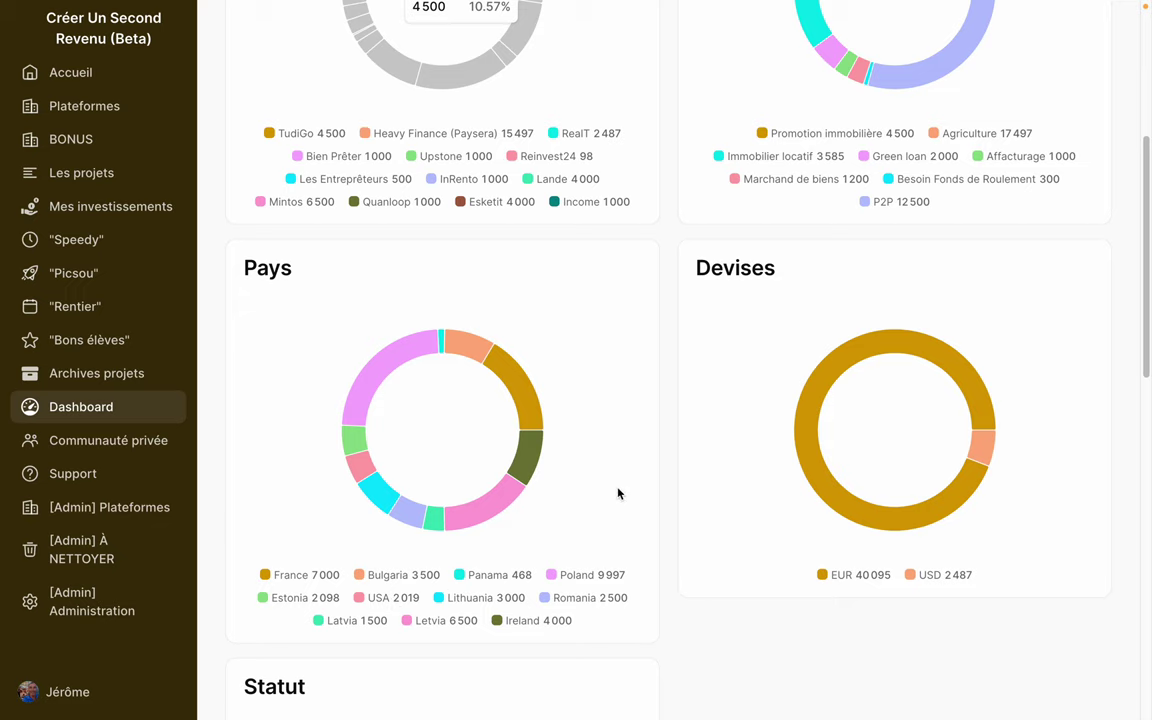
{"action": "scroll", "coordinate": [600, 485], "scroll_direction": "down", "scroll_amount": 1}
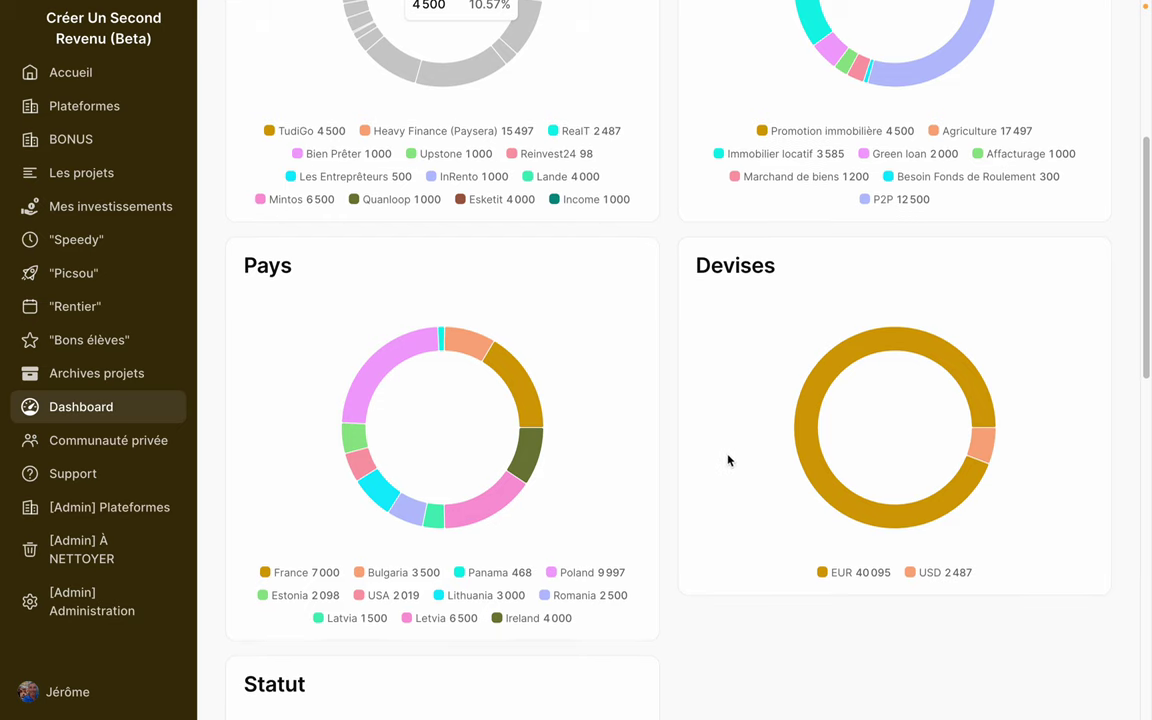
{"action": "scroll", "coordinate": [728, 460], "scroll_direction": "down", "scroll_amount": 2}
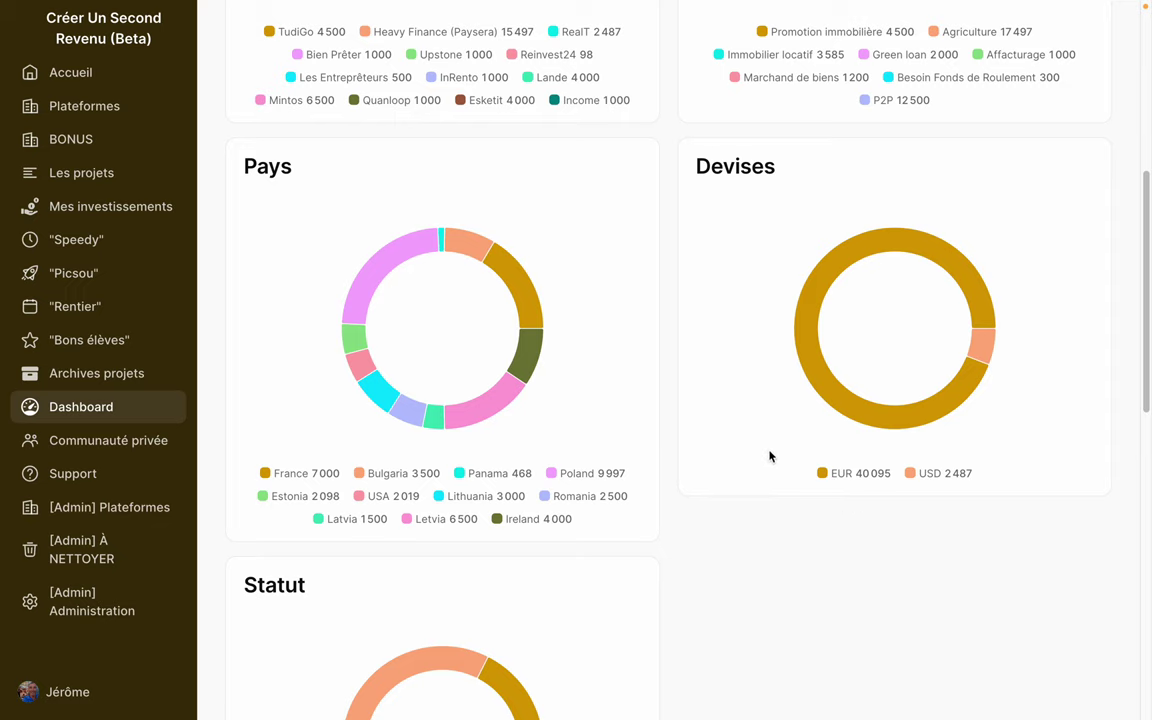
{"action": "scroll", "coordinate": [769, 456], "scroll_direction": "down", "scroll_amount": 5}
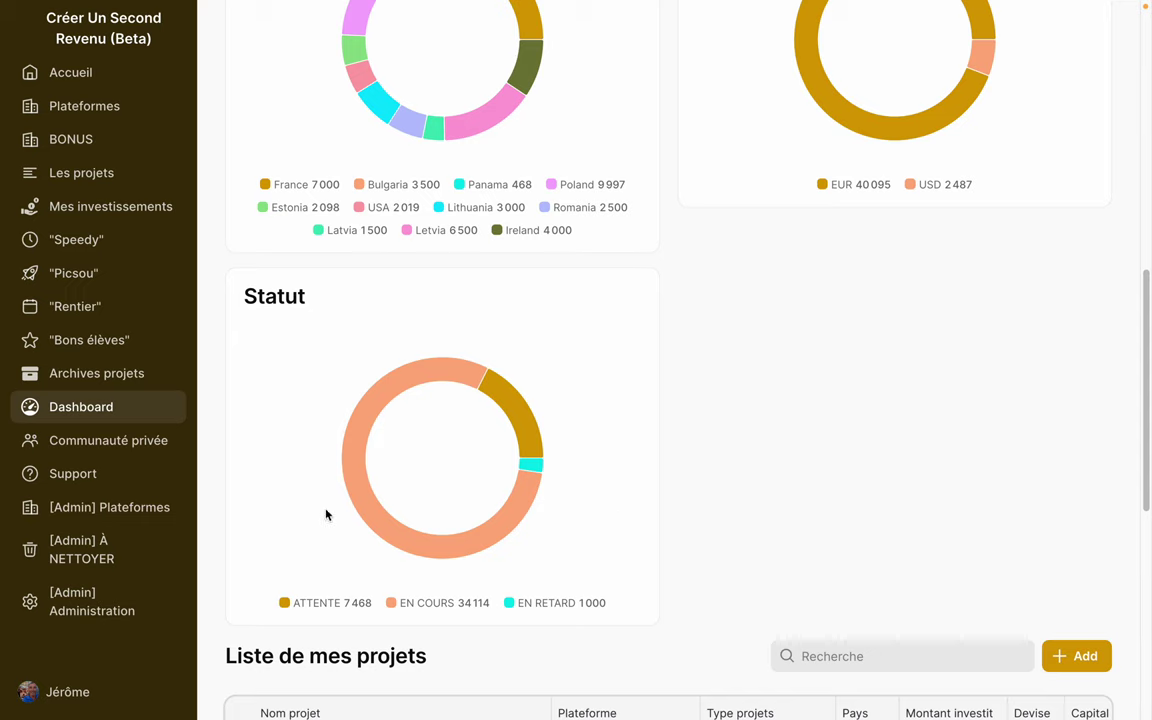
{"action": "mouse_move", "coordinate": [365, 483]}
{"action": "scroll", "coordinate": [284, 497], "scroll_direction": "up", "scroll_amount": 4}
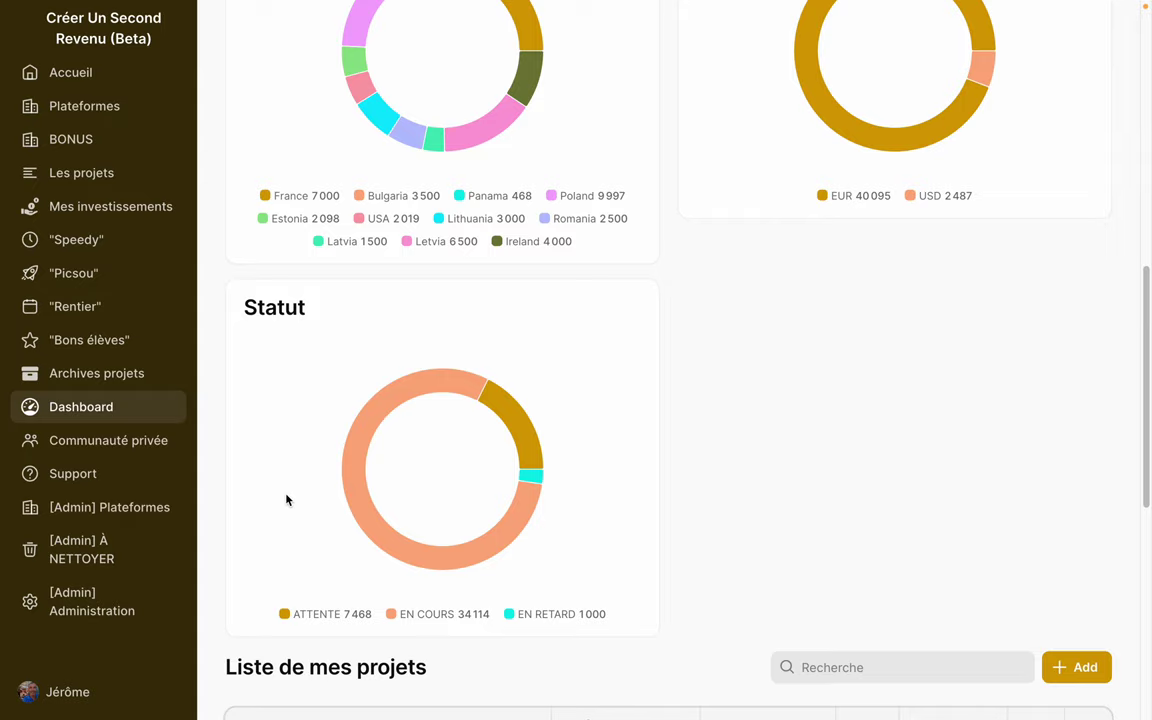
{"action": "scroll", "coordinate": [243, 507], "scroll_direction": "up", "scroll_amount": 5}
Step: Switch back to the "Suivi Investissements" spreadsheet in Google Sheets and review the monthly figures on the Résumé sheet
{"action": "mouse_move", "coordinate": [6, 481]}
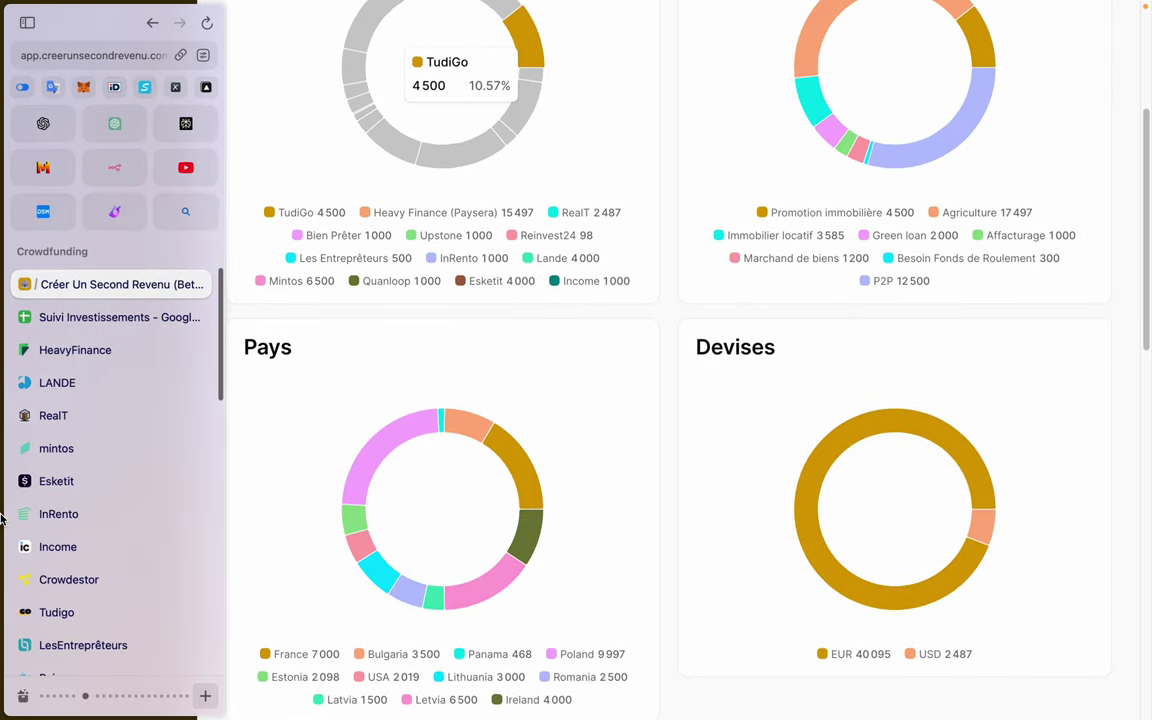
{"action": "left_click", "coordinate": [73, 318]}
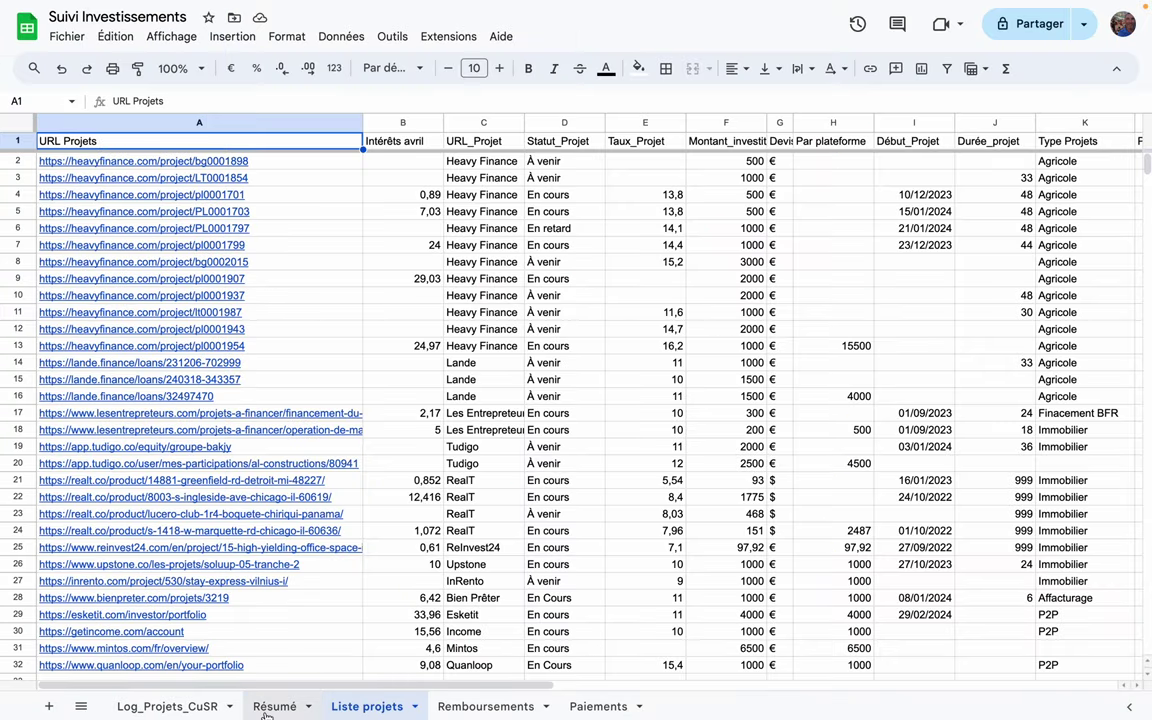
{"action": "left_click", "coordinate": [268, 709]}
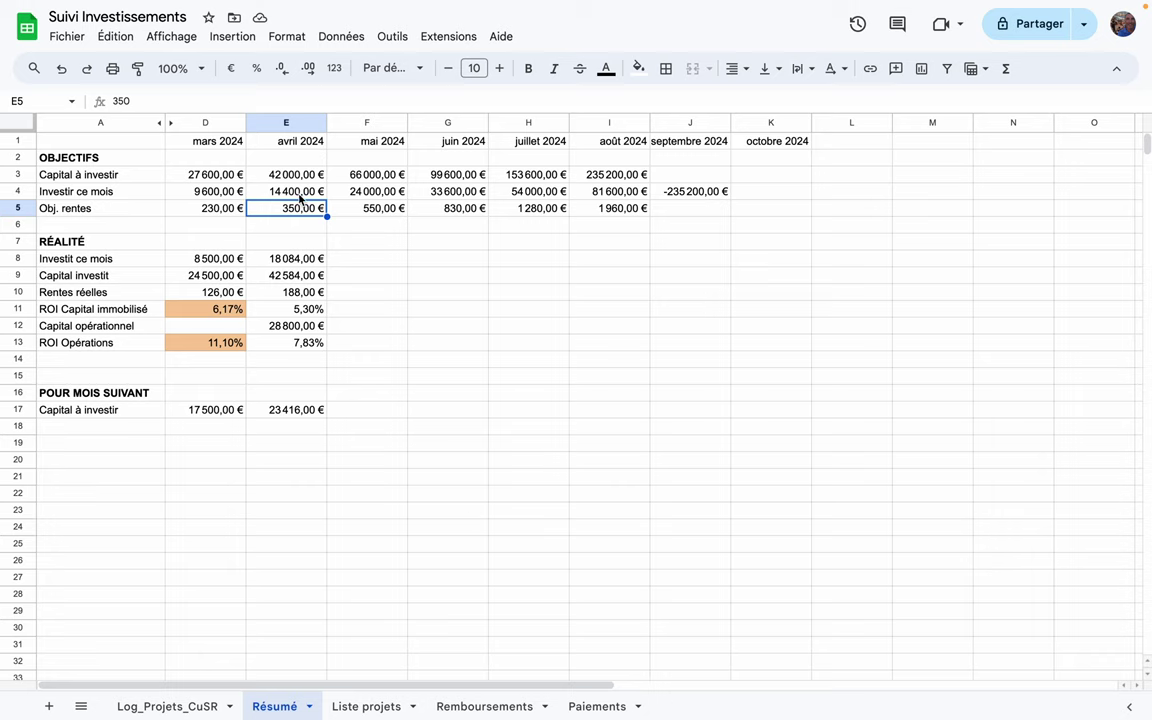
{"action": "scroll", "coordinate": [288, 175], "scroll_direction": "down", "scroll_amount": 2}
{"action": "scroll", "coordinate": [288, 173], "scroll_direction": "up", "scroll_amount": 2}
Step: Compare the objectives in D3:I5 with the March and April 2024 invested amounts, then inspect the returns and ROI figures in D10:E13
{"action": "left_click", "coordinate": [276, 262]}
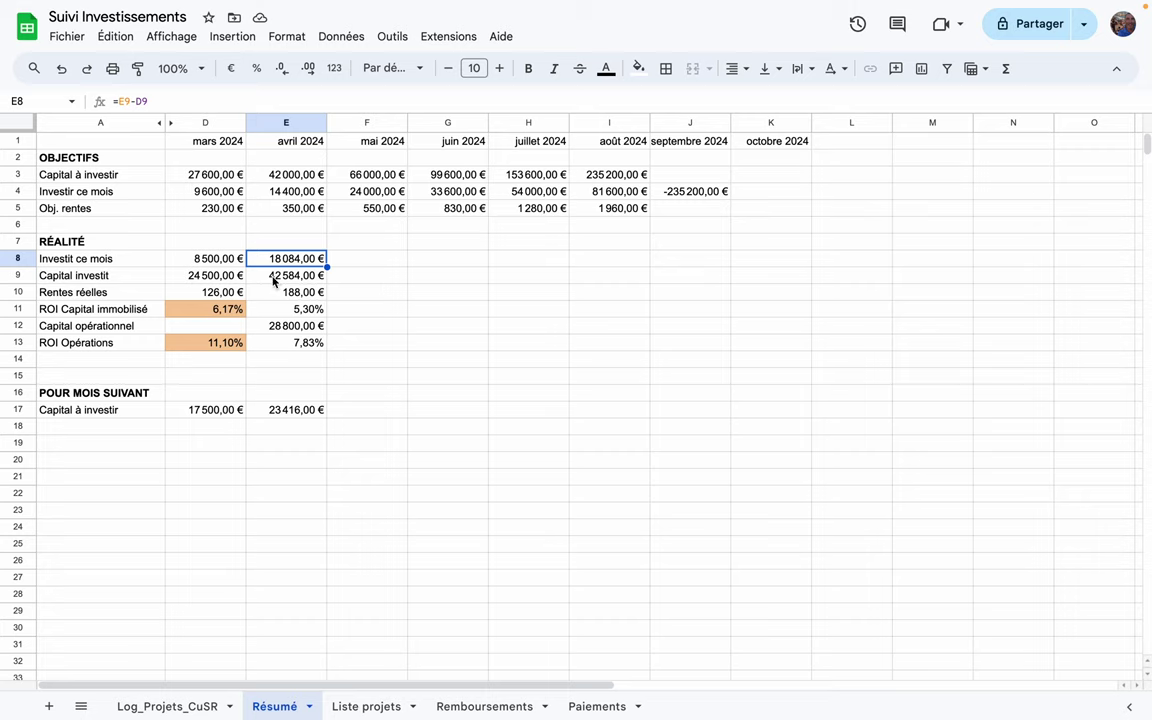
{"action": "left_click", "coordinate": [303, 273]}
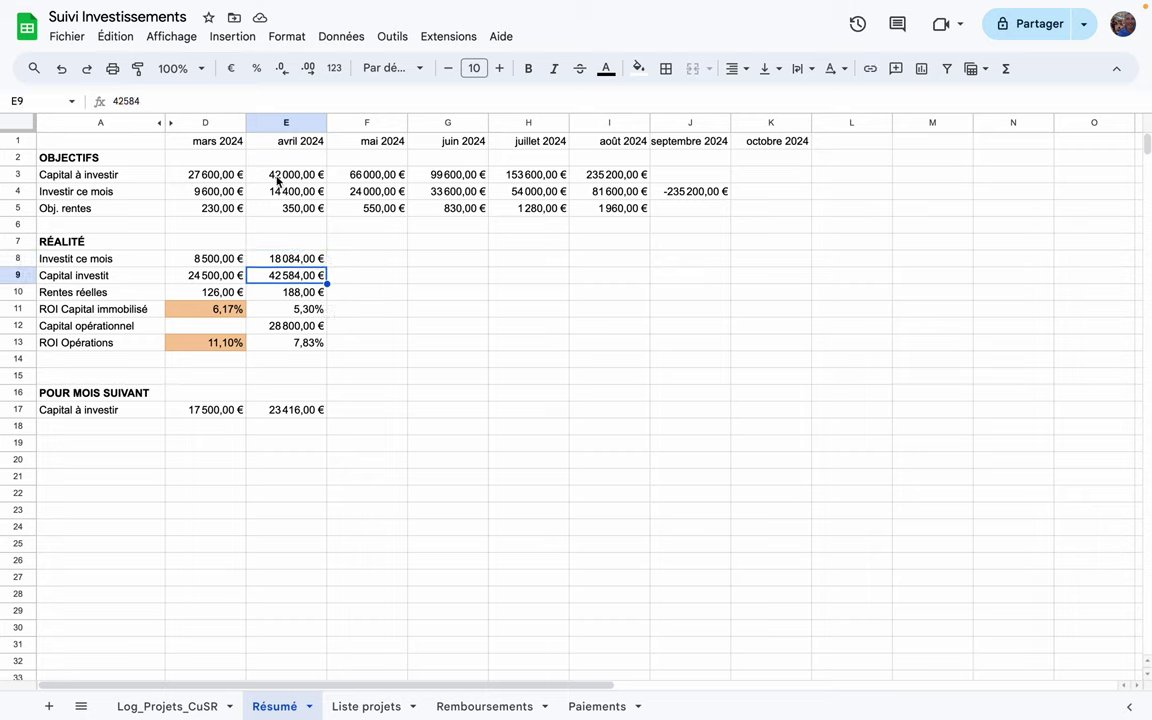
{"action": "left_click_drag", "start_coordinate": [197, 170], "coordinate": [607, 211]}
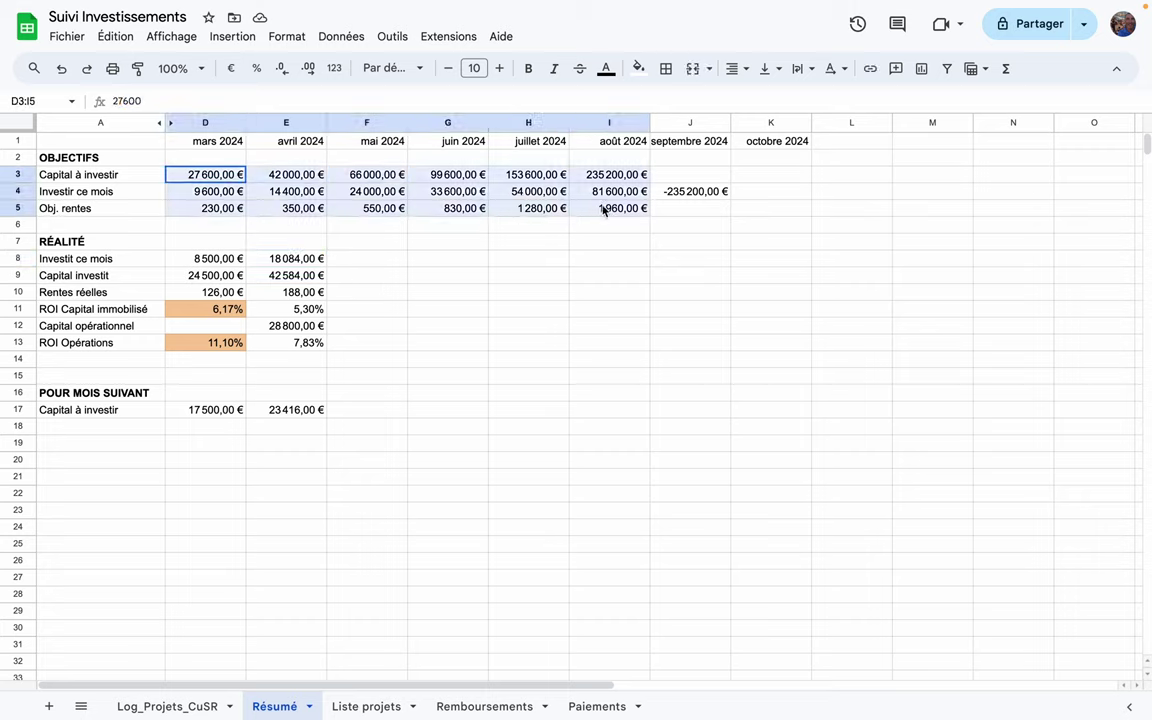
{"action": "left_click", "coordinate": [318, 276]}
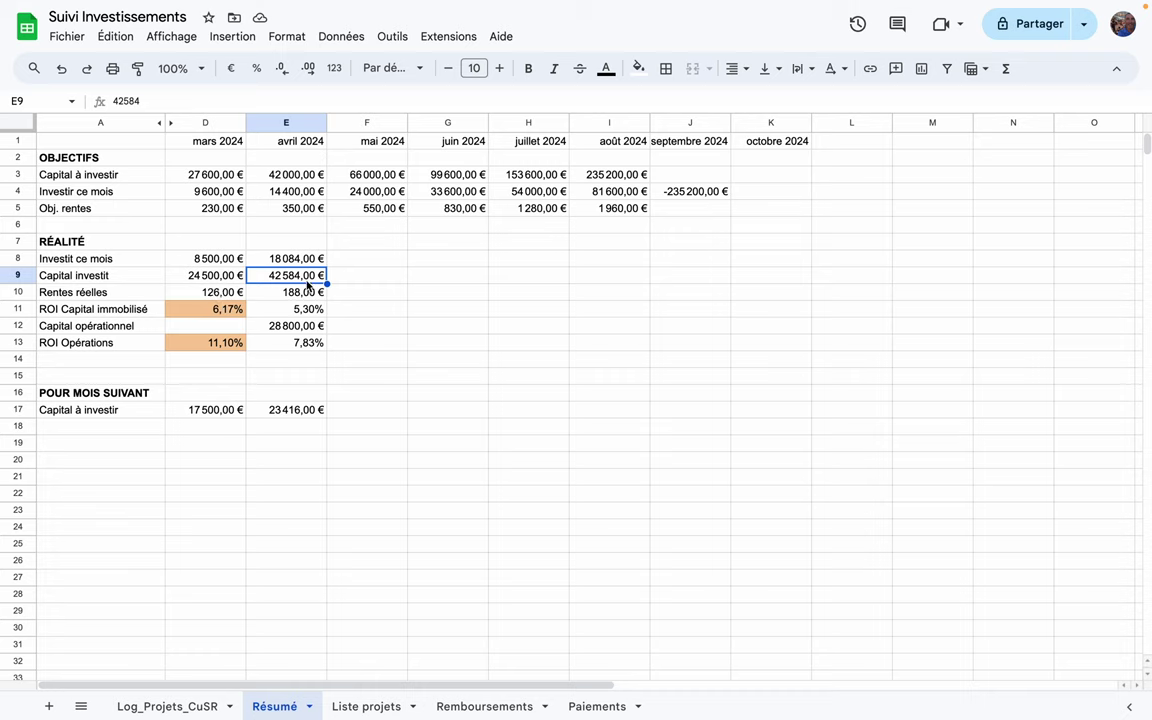
{"action": "left_click", "coordinate": [187, 277]}
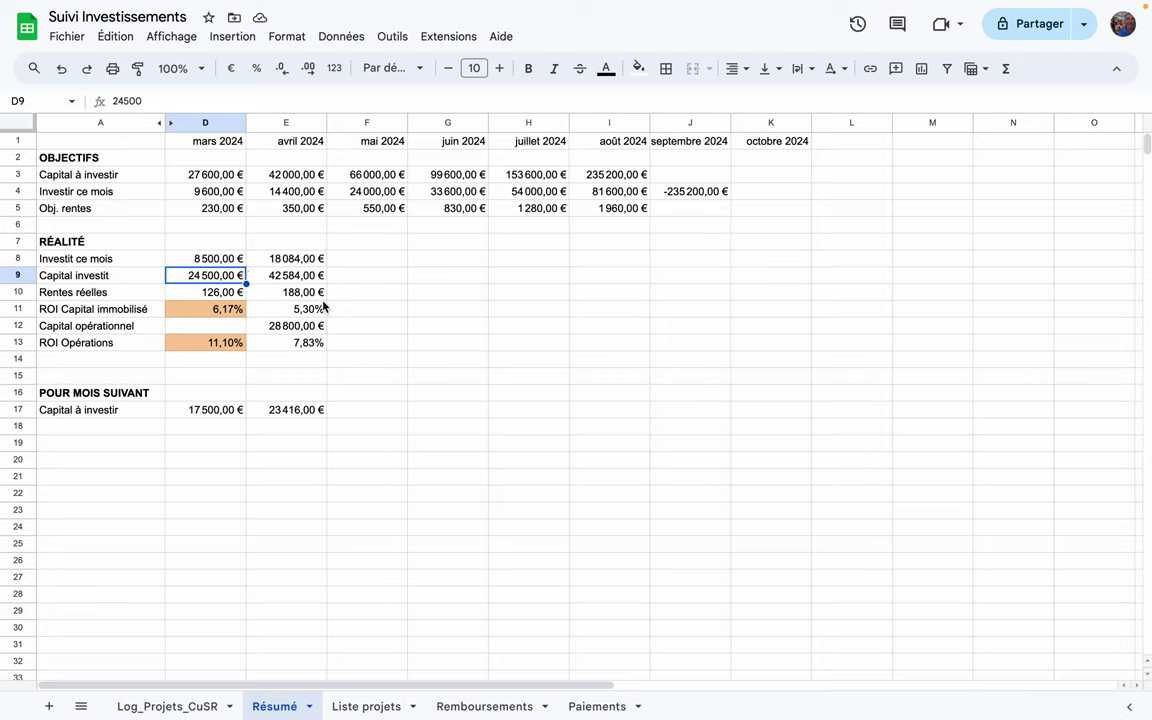
{"action": "left_click_drag", "start_coordinate": [290, 291], "coordinate": [295, 342]}
{"action": "left_click", "coordinate": [216, 349], "text": "shift"}
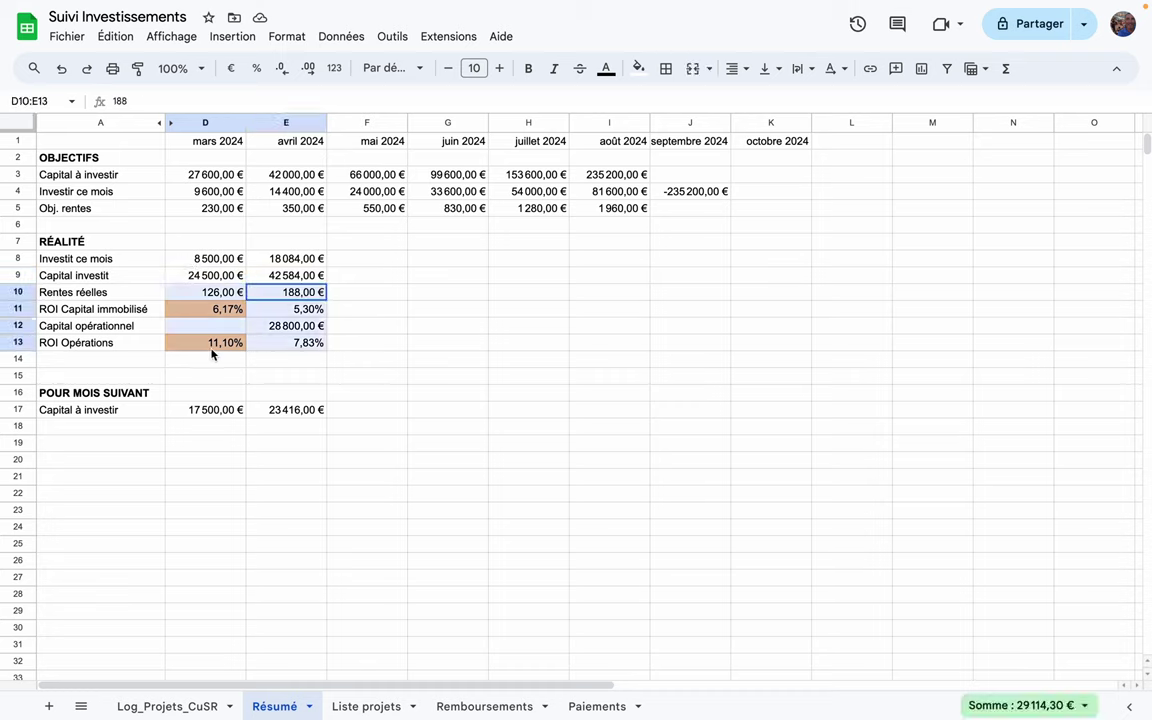
Step: Inspect the March ROI cells D11 and D13 and the April "ROI Capital immobilisé" formula in E11 on the Résumé sheet
{"action": "left_click", "coordinate": [388, 342]}
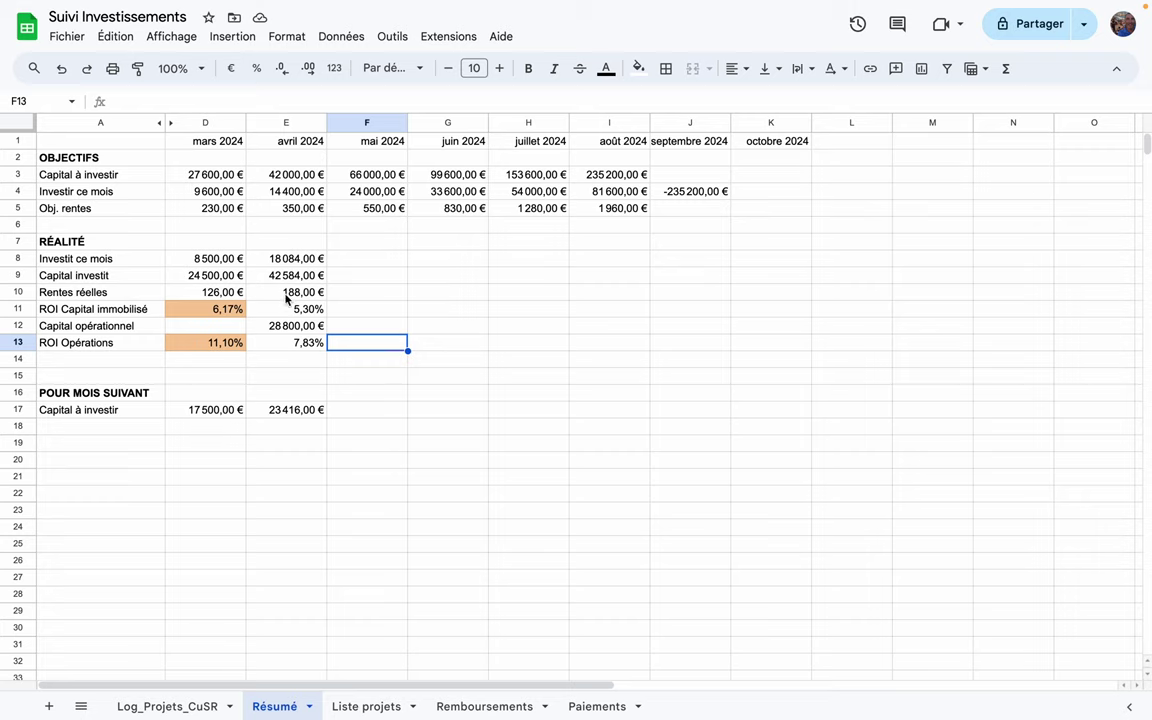
{"action": "left_click", "coordinate": [198, 315]}
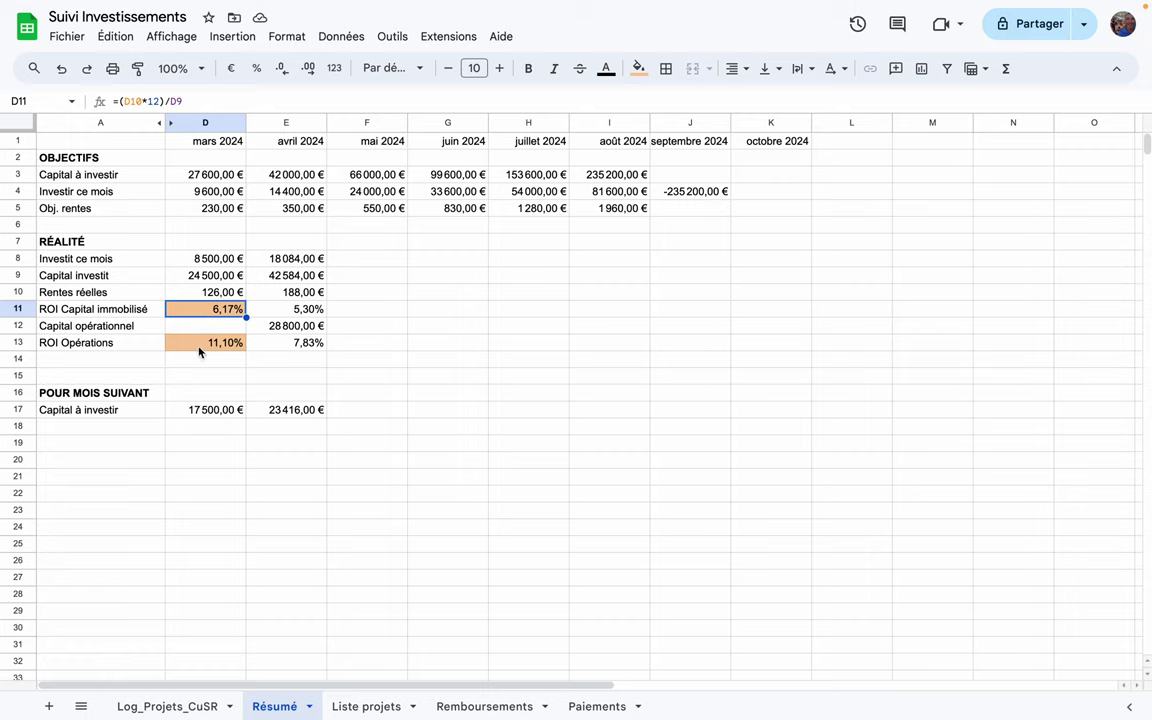
{"action": "left_click", "coordinate": [202, 347]}
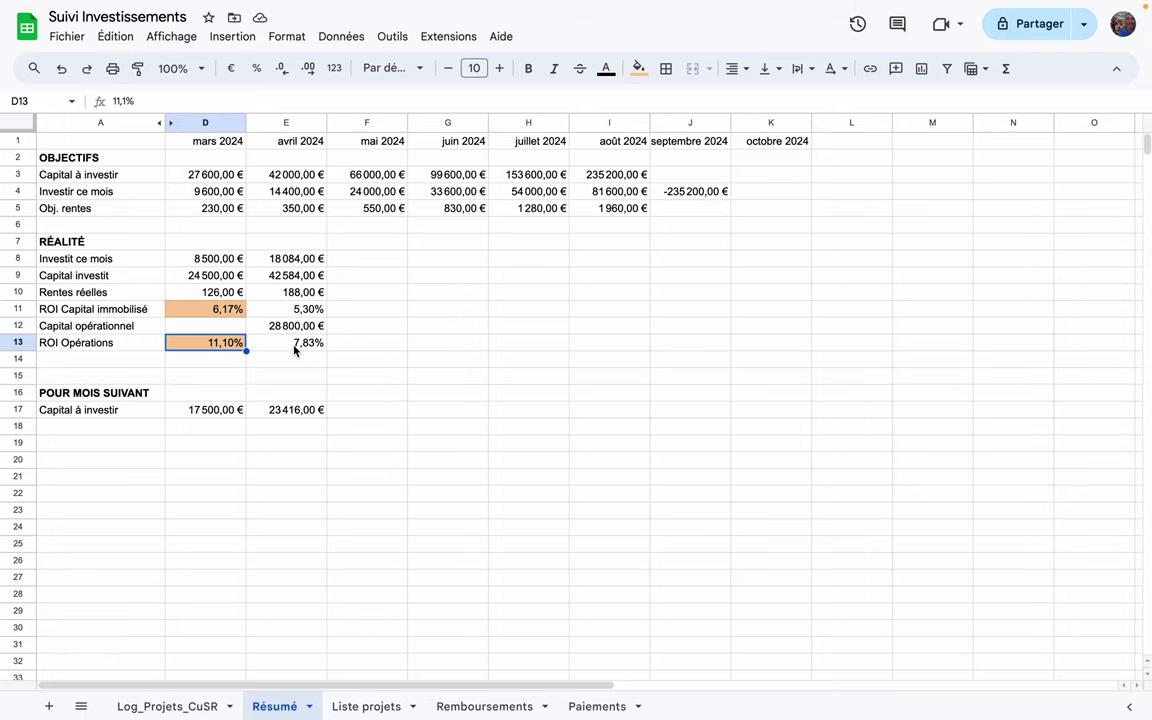
{"action": "left_click", "coordinate": [354, 360]}
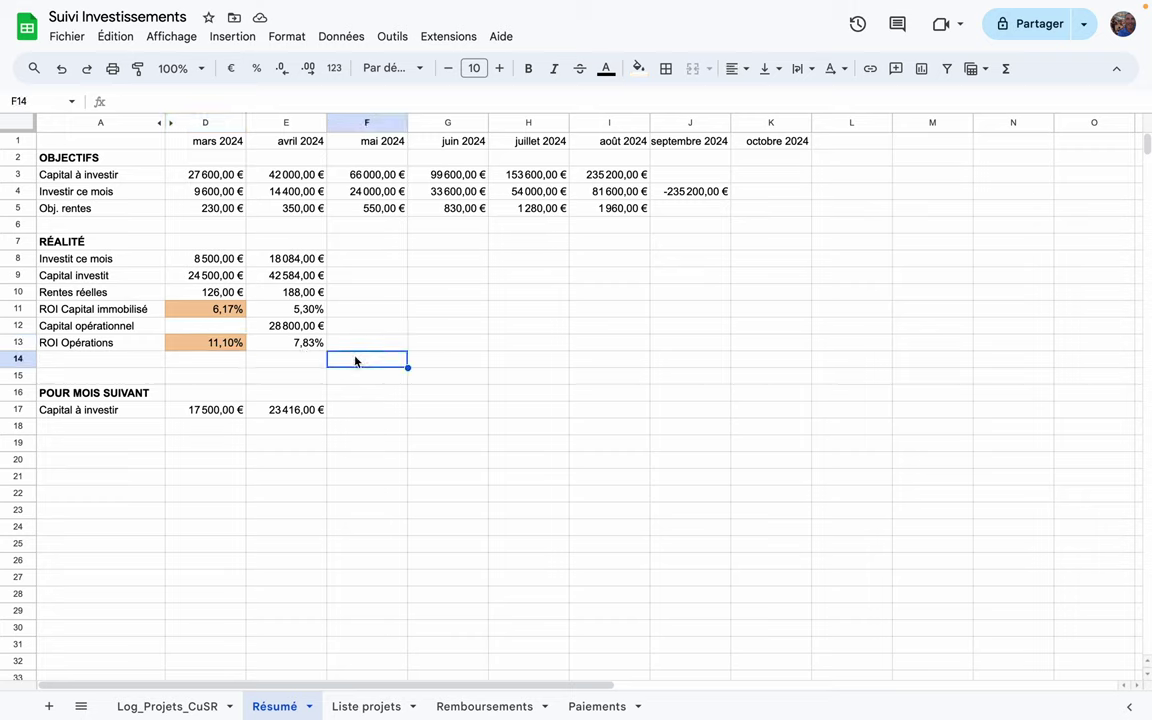
{"action": "left_click", "coordinate": [300, 312]}
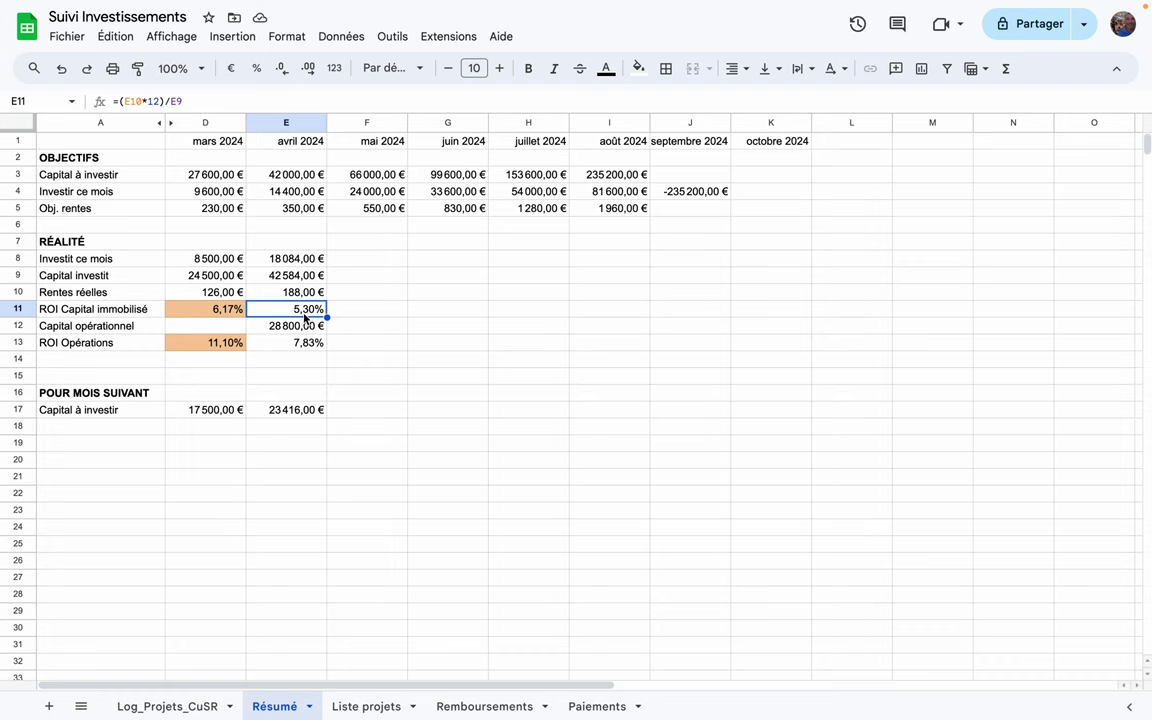
Step: Examine the "Intérêts avril" entries on the Liste projets sheet, including the formula in B4, and return to the Résumé sheet
{"action": "left_click", "coordinate": [359, 708]}
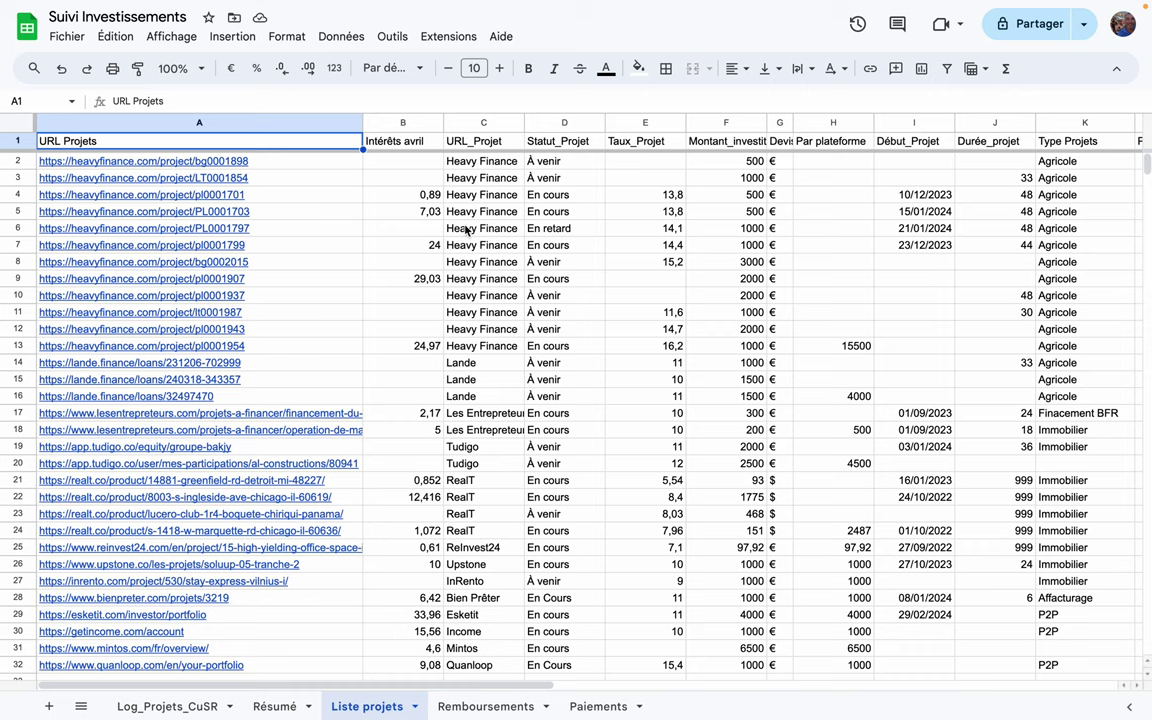
{"action": "left_click", "coordinate": [399, 197]}
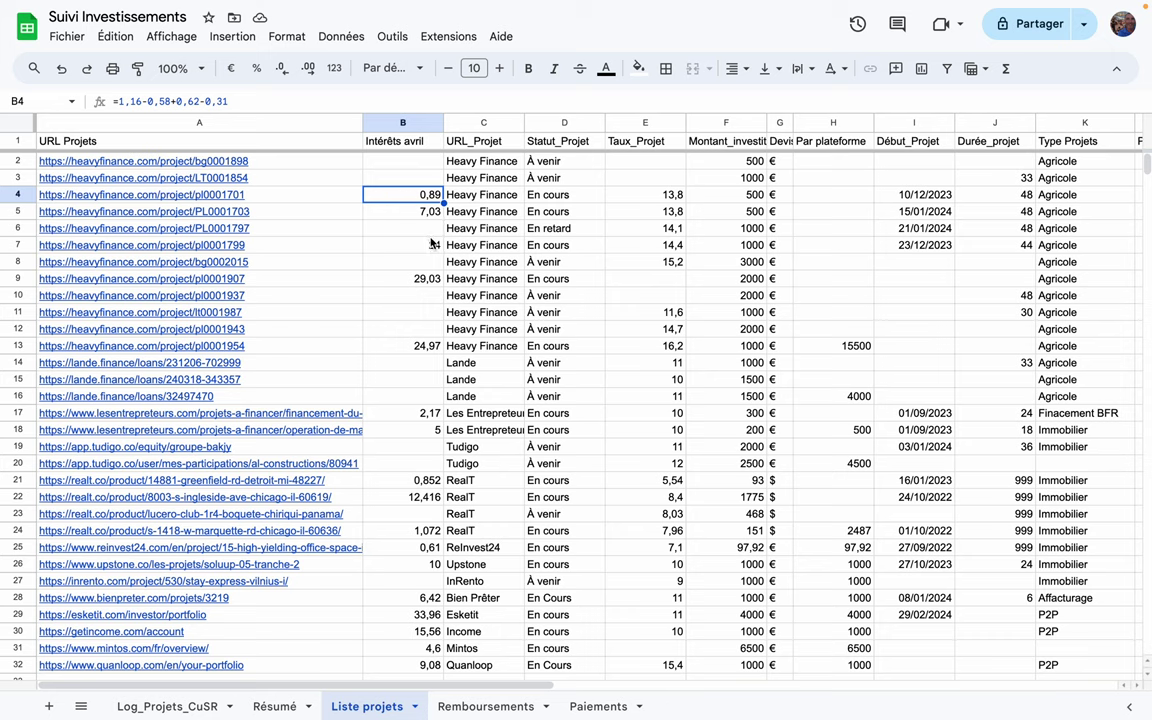
{"action": "left_click", "coordinate": [268, 706]}
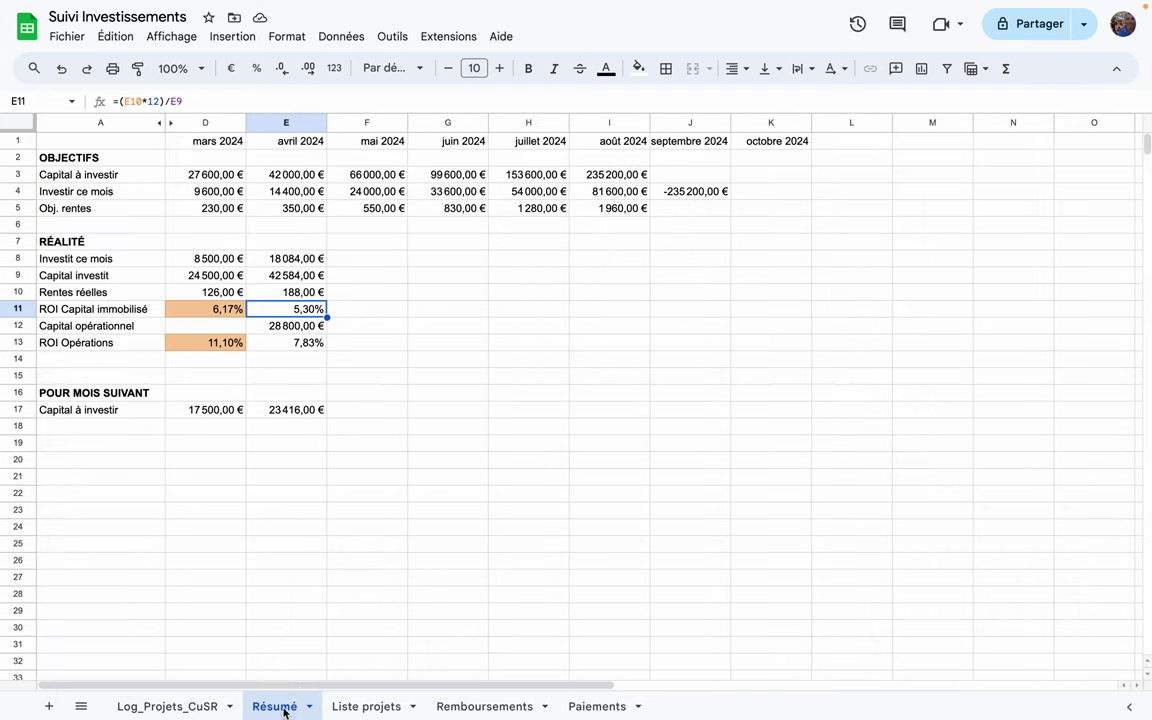
{"action": "left_click", "coordinate": [353, 360]}
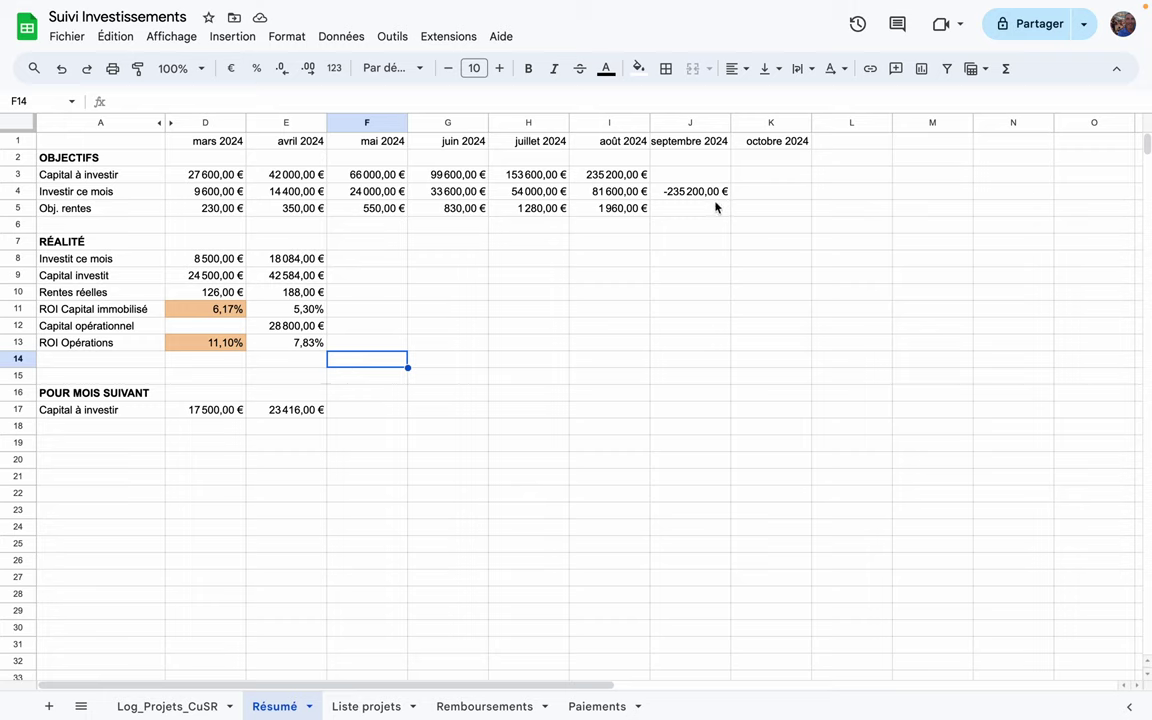
Step: Examine the September and October 2024 objectives in J3:K5 on the Résumé sheet
{"action": "left_click", "coordinate": [778, 211]}
{"action": "left_click_drag", "start_coordinate": [664, 175], "coordinate": [784, 212]}
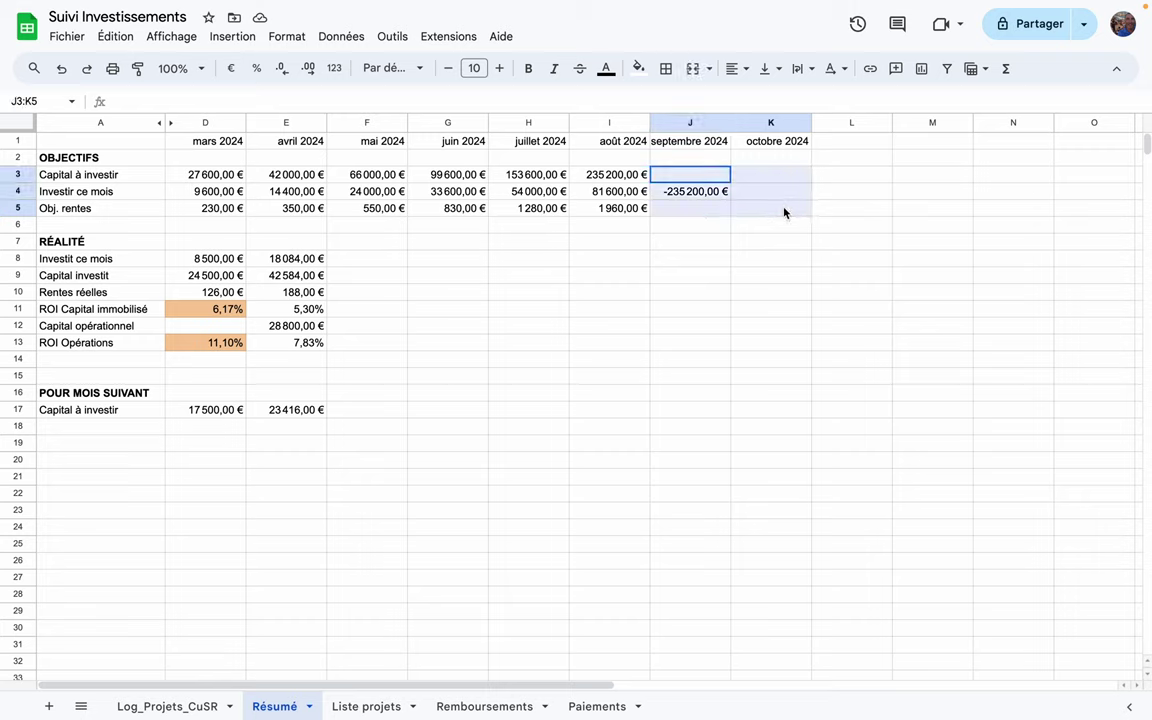
{"action": "left_click", "coordinate": [781, 213]}
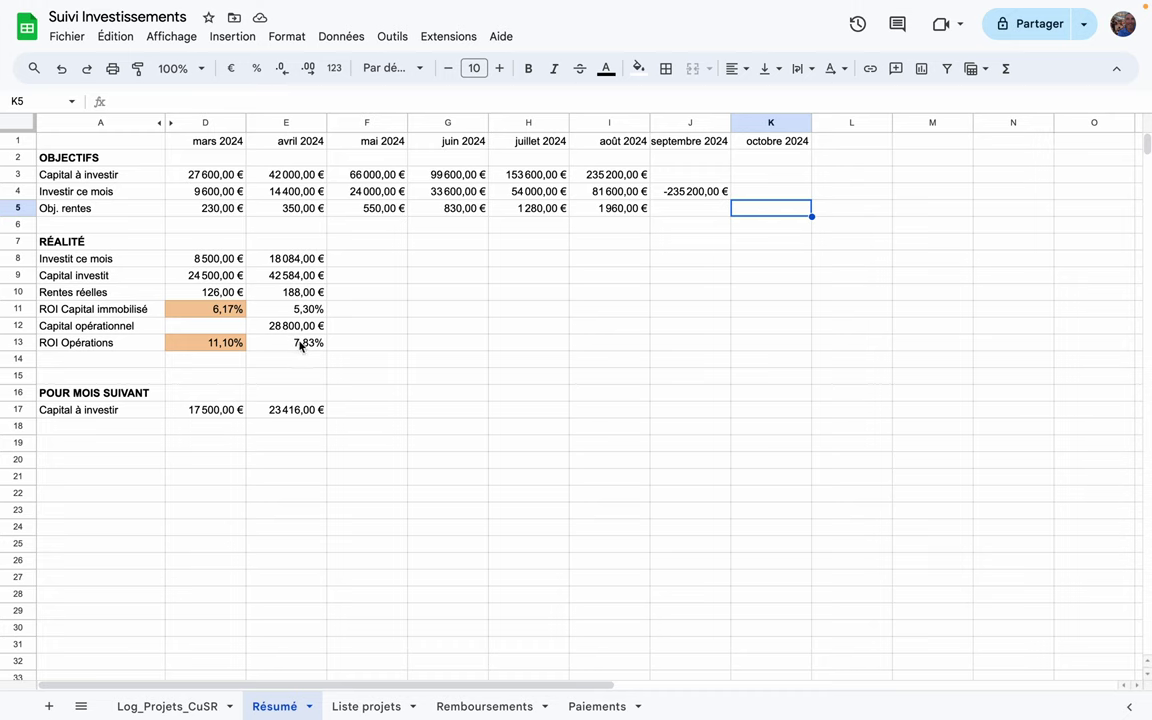
{"action": "scroll", "coordinate": [290, 298], "scroll_direction": "right", "scroll_amount": 1}
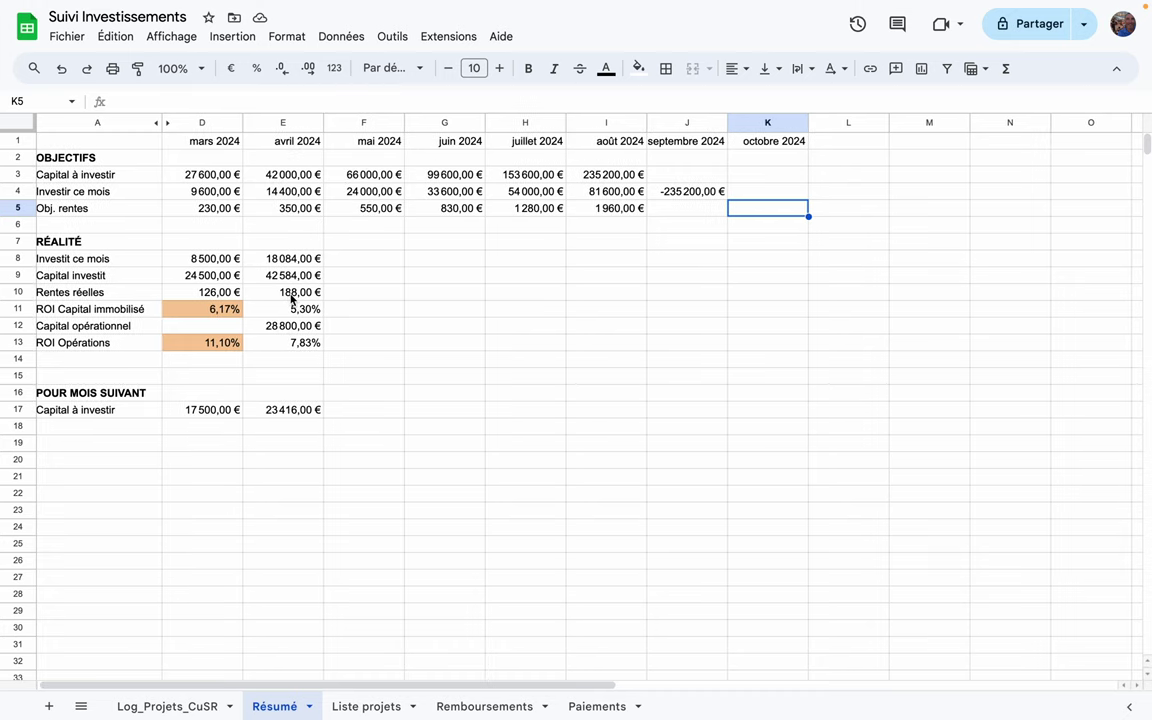
Step: Inspect April 2024's actual returns in E10, invested capital in E9 and operating capital in E12
{"action": "left_click", "coordinate": [291, 298]}
{"action": "scroll", "coordinate": [300, 298], "scroll_direction": "down", "scroll_amount": 1}
{"action": "scroll", "coordinate": [340, 315], "scroll_direction": "up", "scroll_amount": 1}
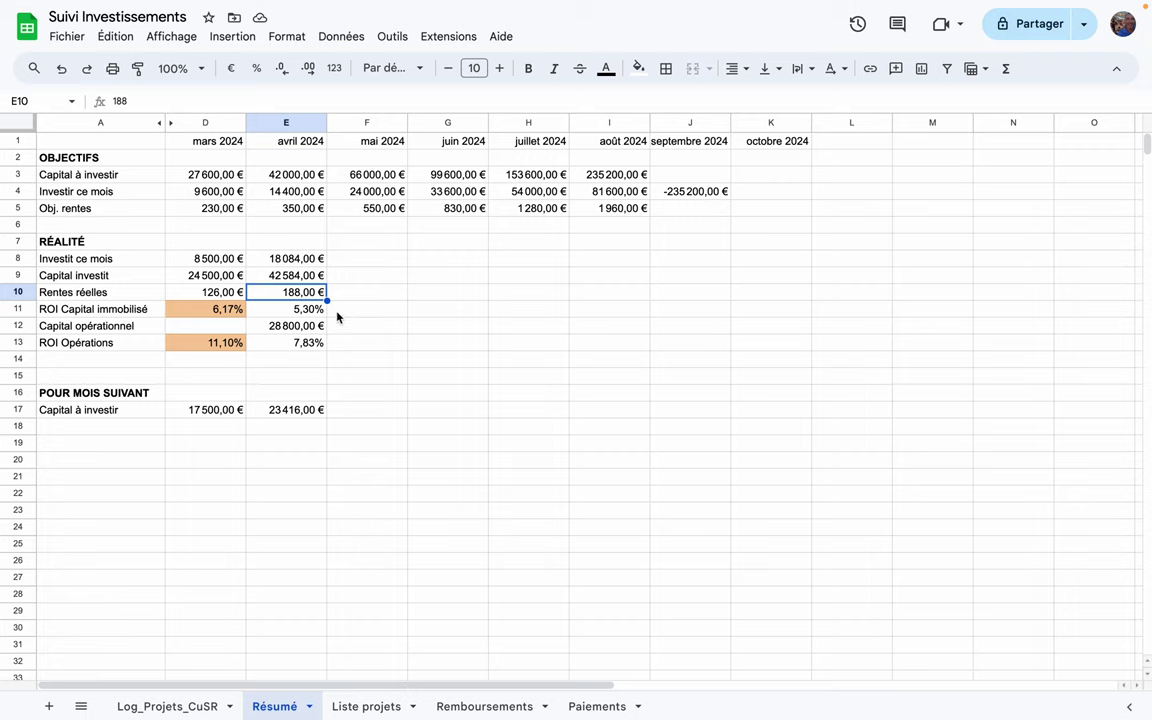
{"action": "left_click", "coordinate": [279, 277]}
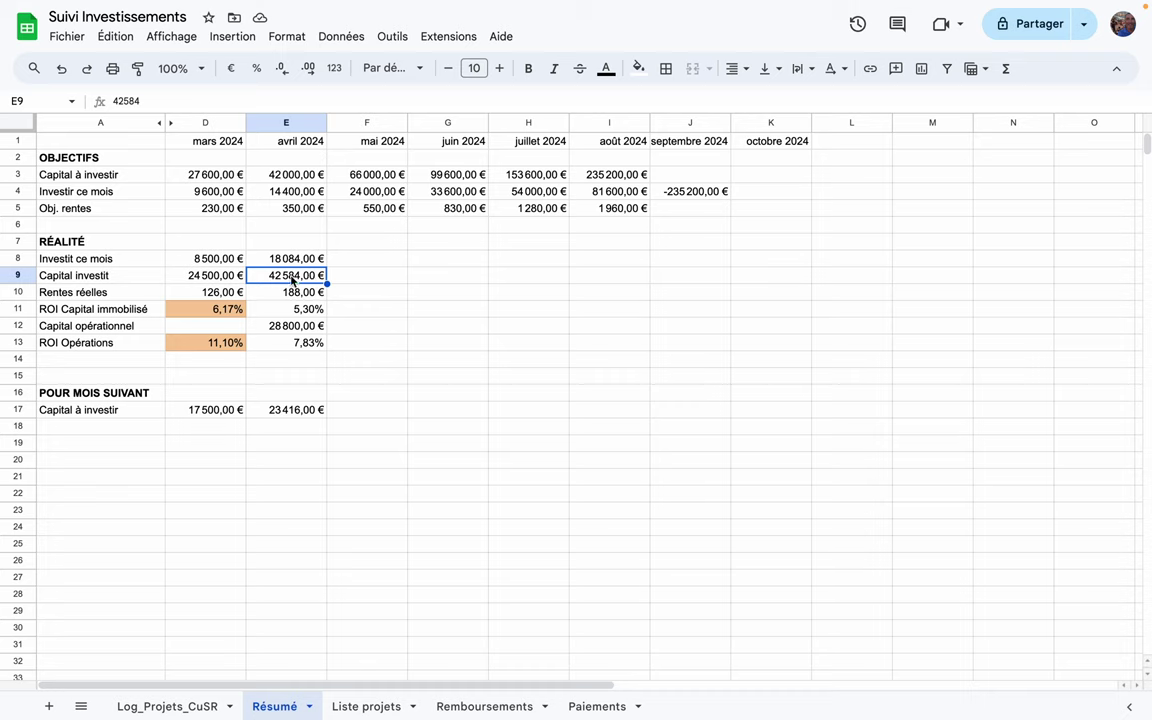
{"action": "scroll", "coordinate": [300, 285], "scroll_direction": "down", "scroll_amount": 1}
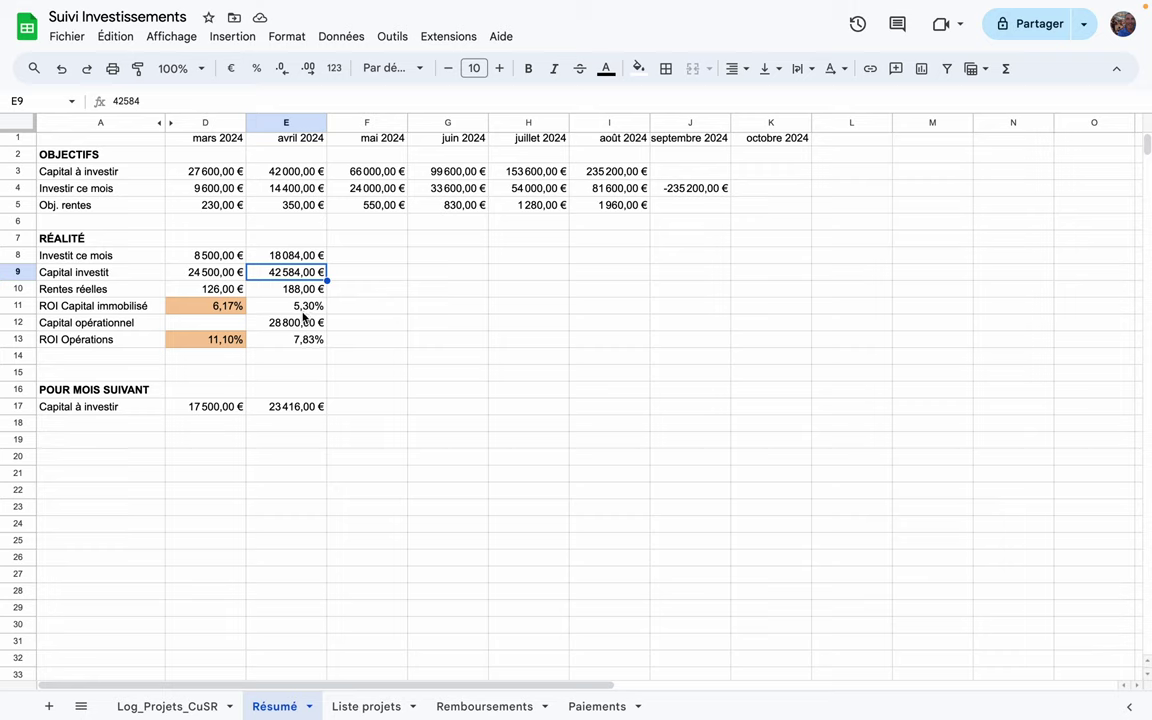
{"action": "scroll", "coordinate": [303, 317], "scroll_direction": "up", "scroll_amount": 1}
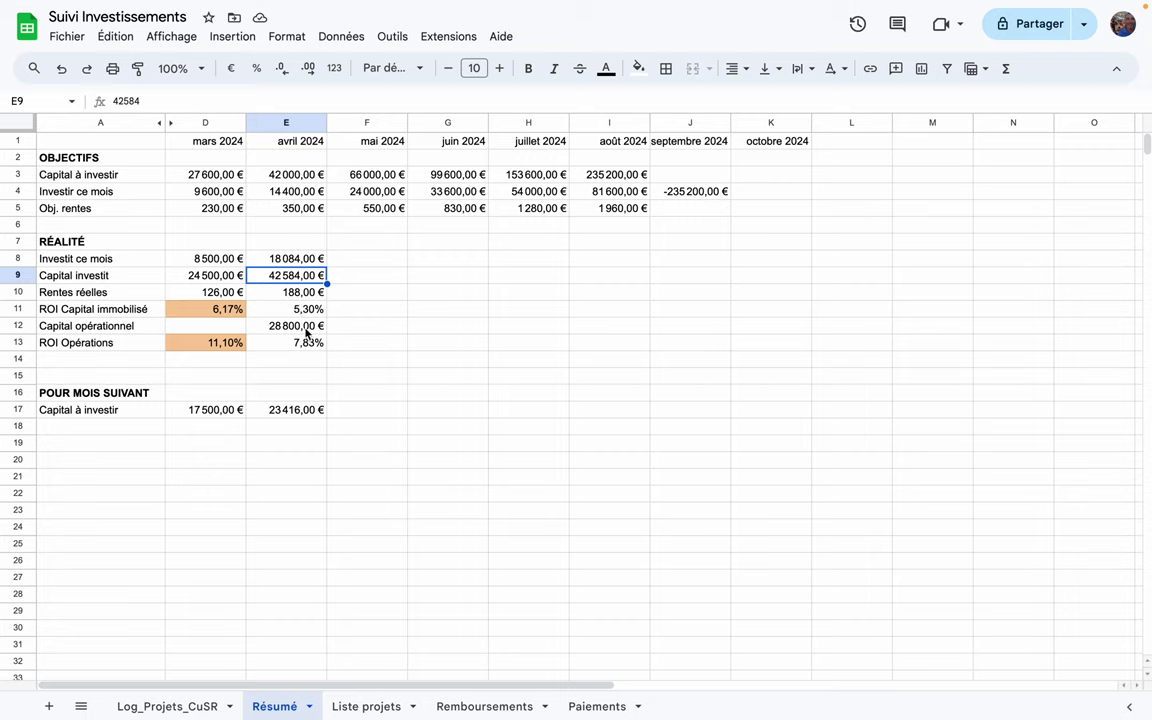
{"action": "left_click", "coordinate": [290, 328]}
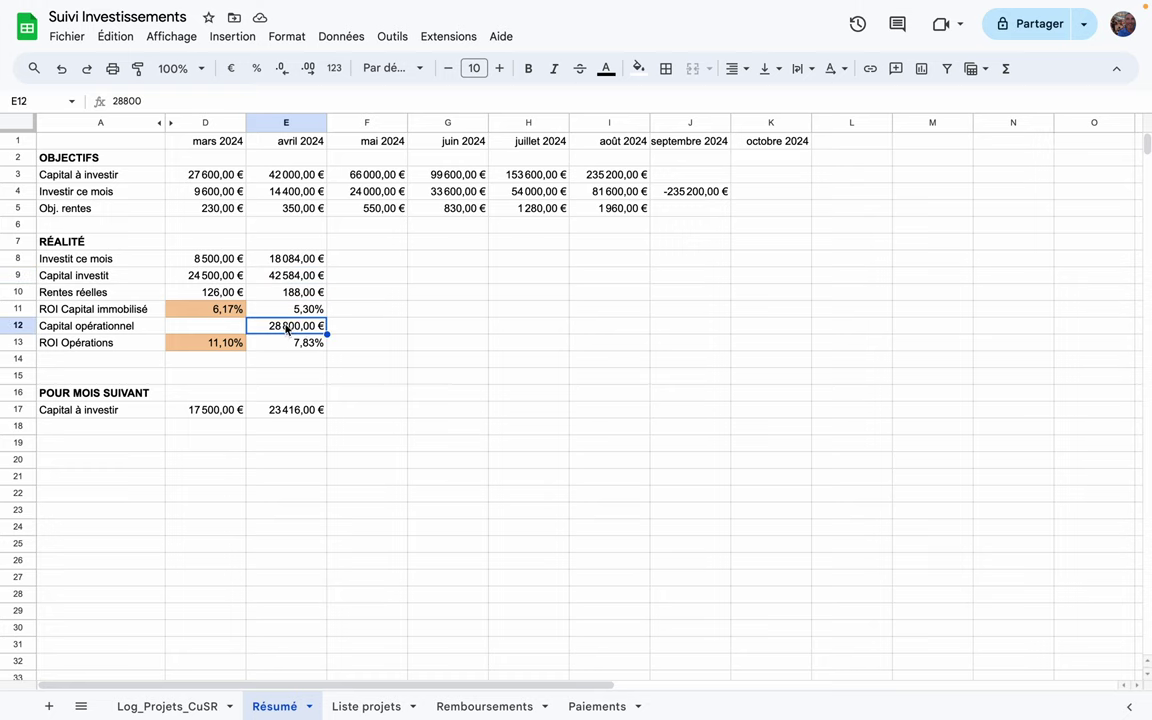
Step: Review the project statuses in the Statut_Projet column of the Liste projets sheet against April's operating capital on the Résumé sheet
{"action": "left_click", "coordinate": [366, 706]}
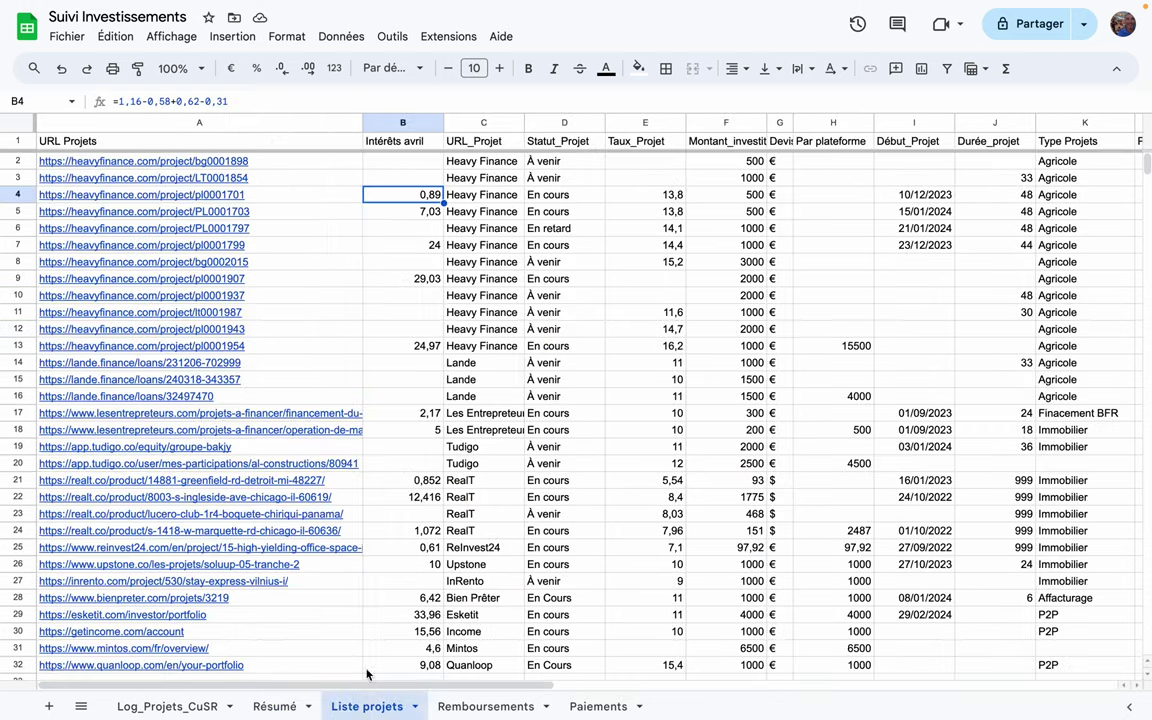
{"action": "left_click_drag", "start_coordinate": [566, 193], "coordinate": [550, 245]}
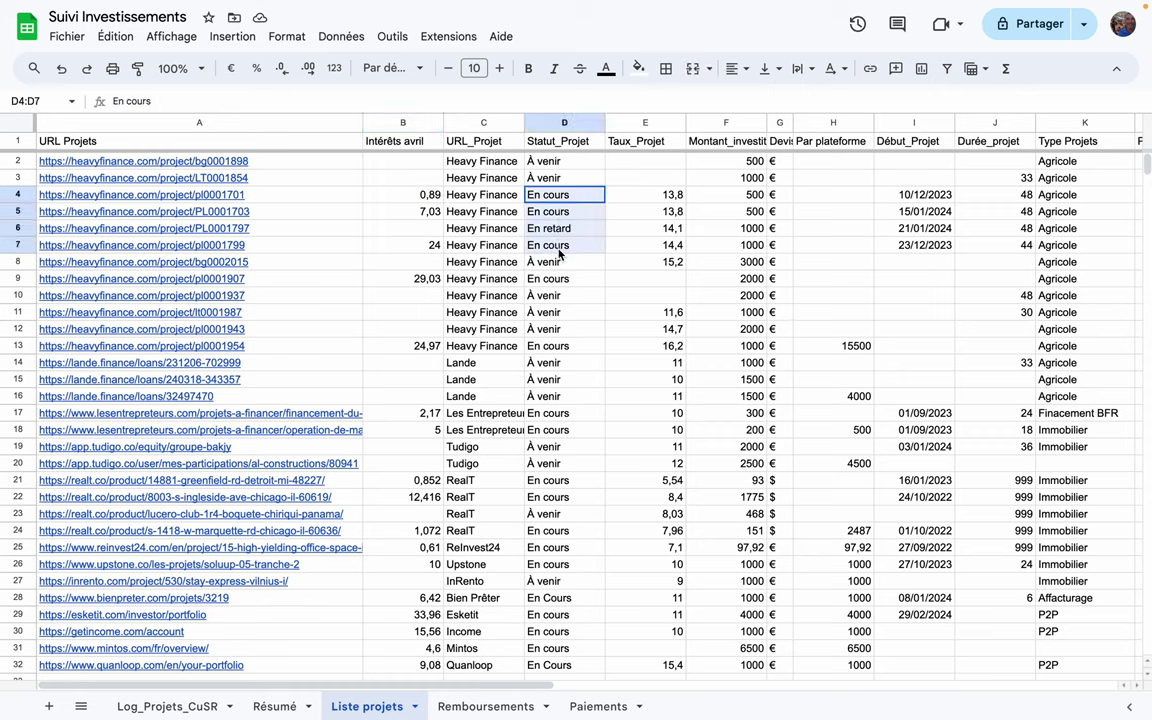
{"action": "left_click", "coordinate": [550, 263]}
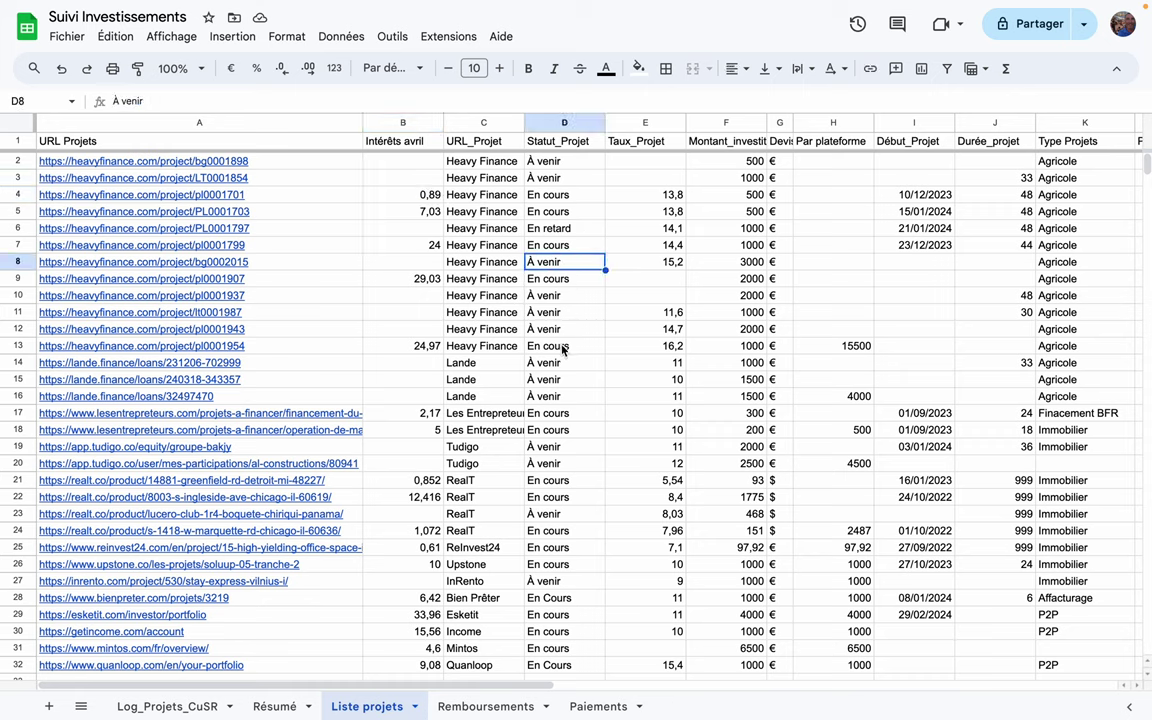
{"action": "left_click", "coordinate": [274, 706]}
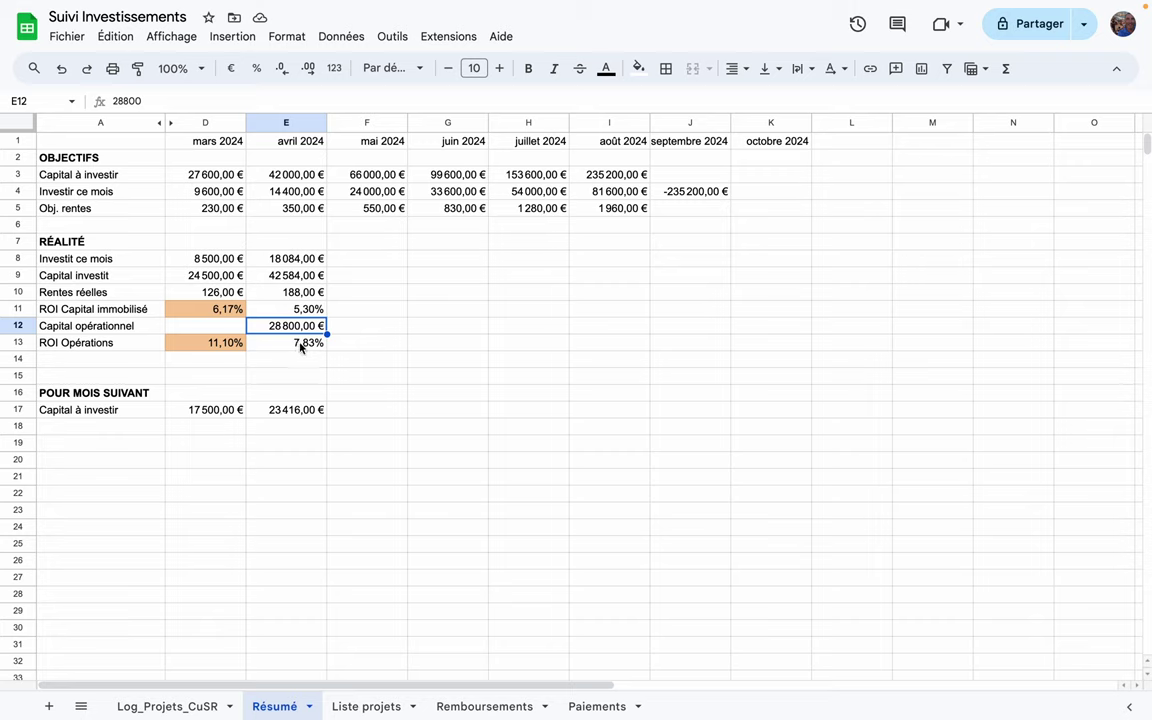
{"action": "left_click", "coordinate": [366, 706]}
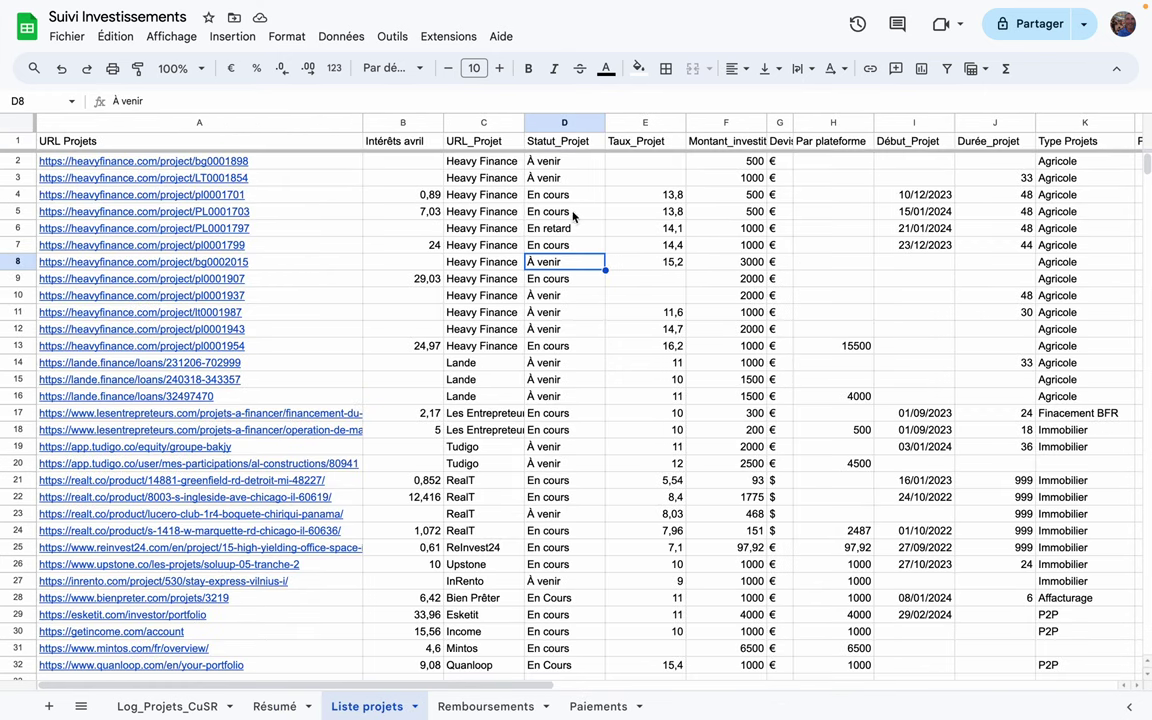
Step: Return to the Résumé sheet and compare the April ROI formulas in E11 and E13
{"action": "left_click", "coordinate": [285, 705]}
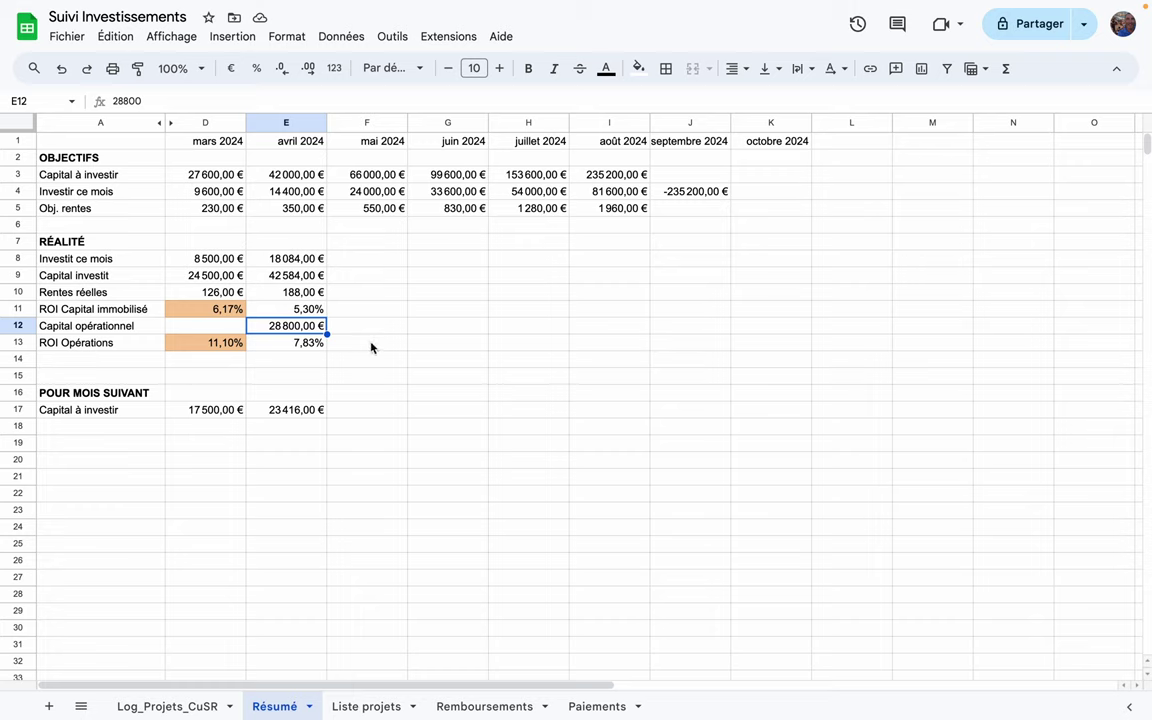
{"action": "left_click", "coordinate": [299, 312]}
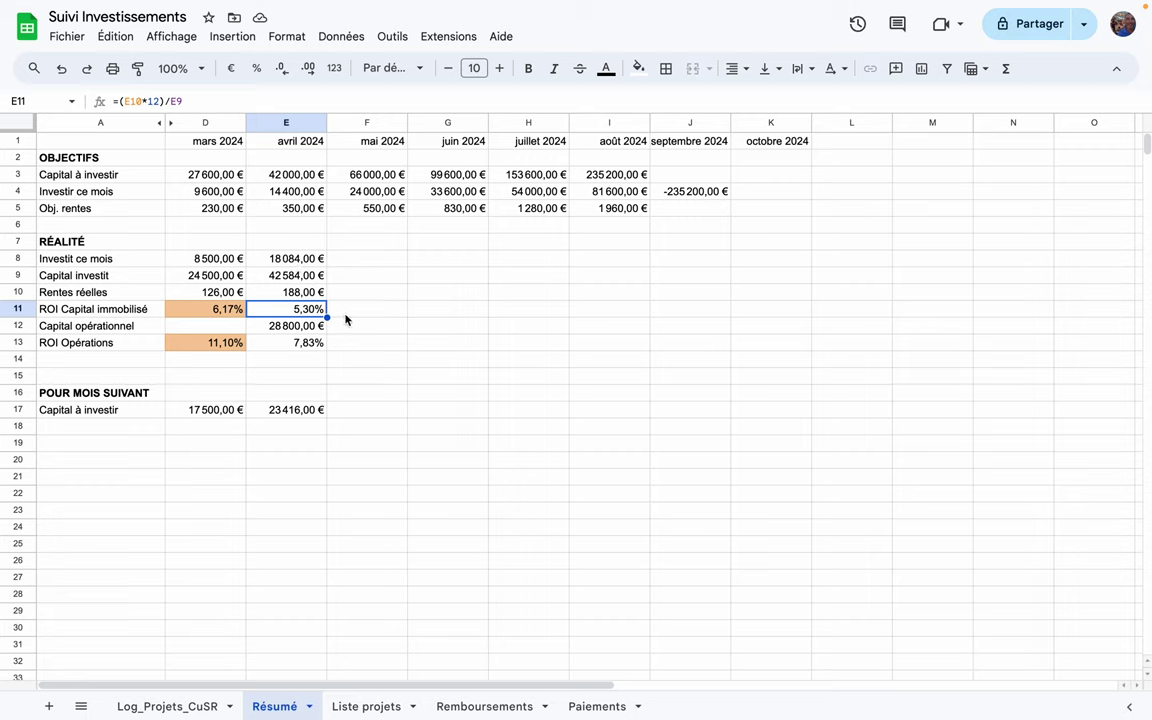
{"action": "left_click", "coordinate": [286, 347]}
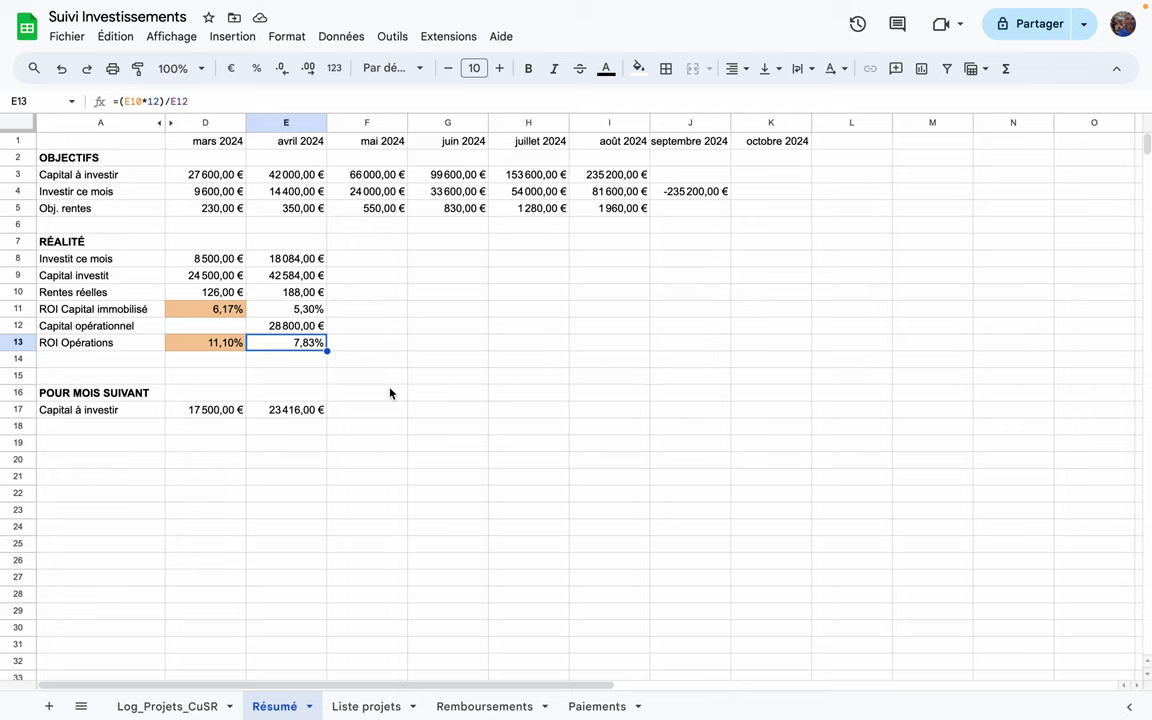
Step: Switch to the Créer Un Second Revenu app and examine repaid capital, interest paid and repayment status in the Mes investissements list
{"action": "mouse_move", "coordinate": [3, 432]}
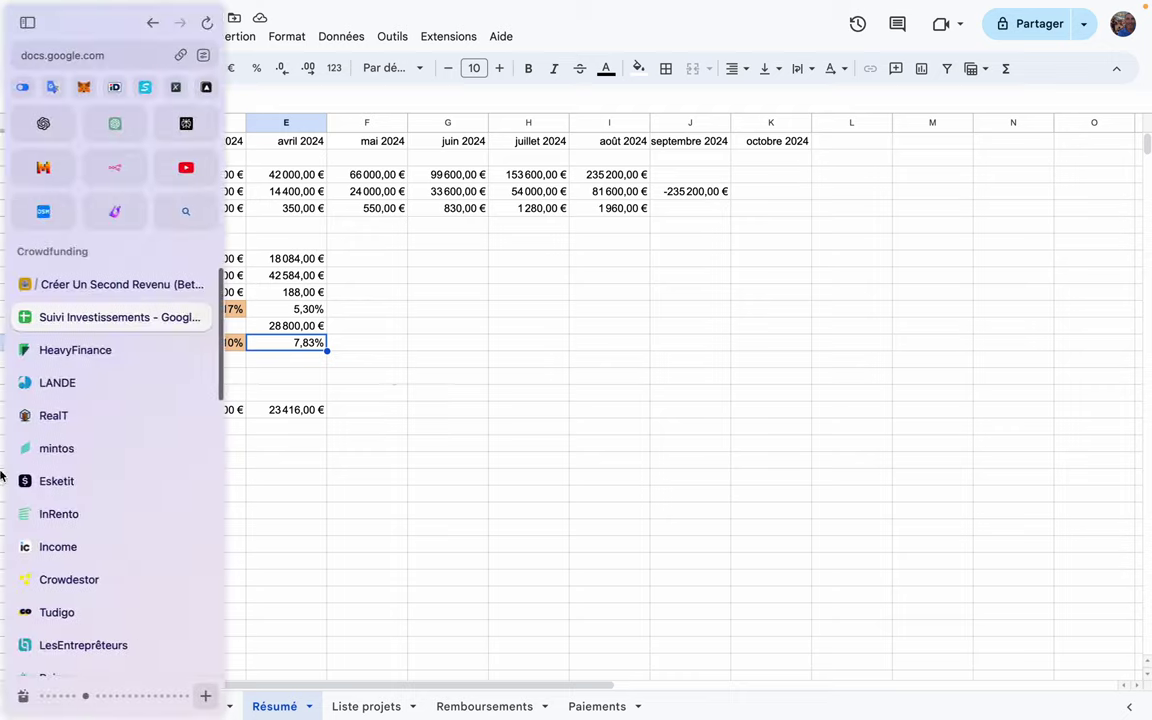
{"action": "left_click", "coordinate": [52, 286]}
{"action": "scroll", "coordinate": [671, 325], "scroll_direction": "up", "scroll_amount": 2}
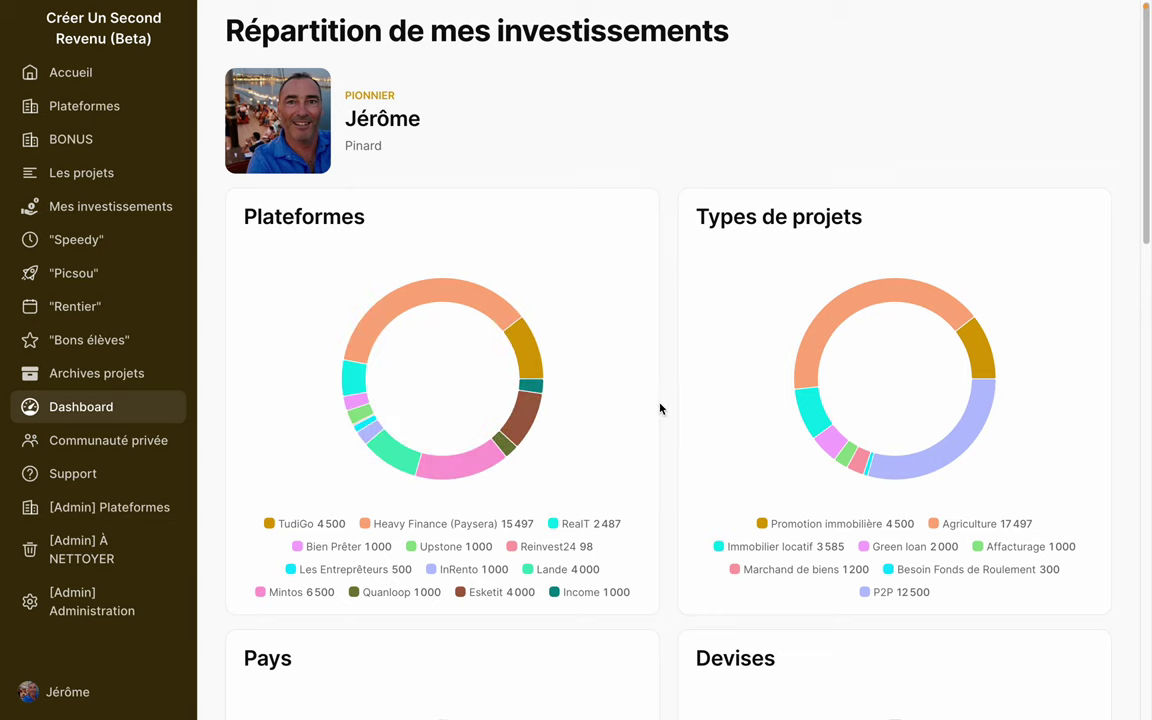
{"action": "left_click", "coordinate": [88, 213]}
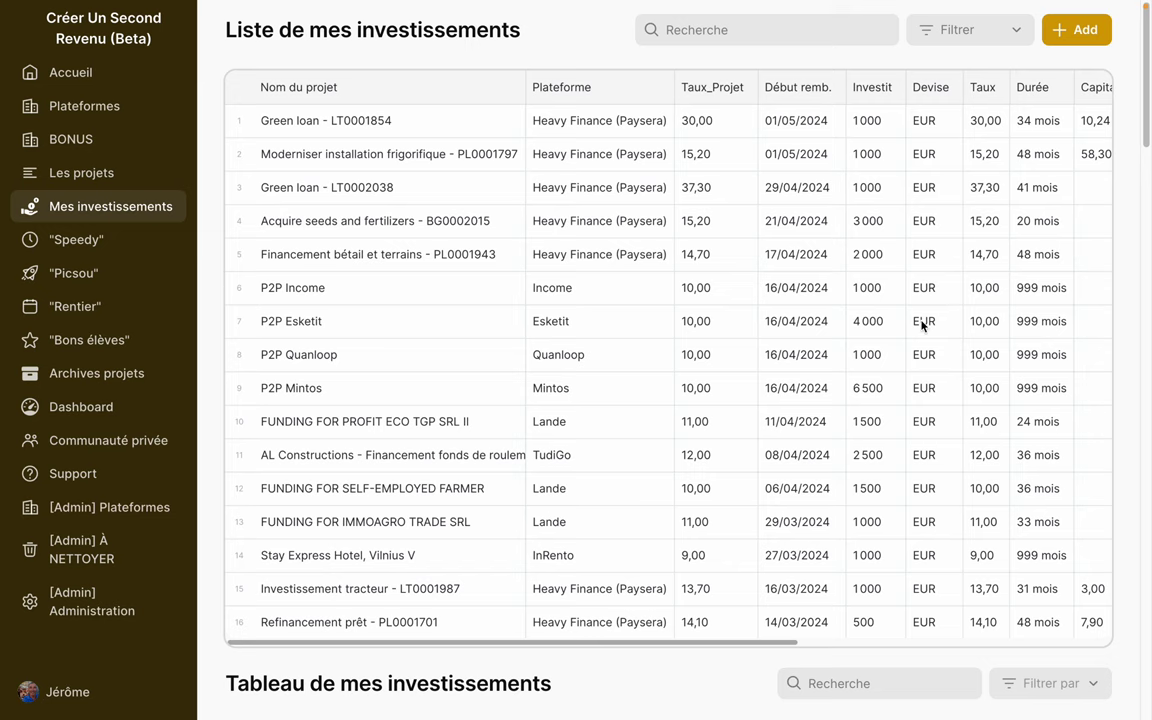
{"action": "scroll", "coordinate": [921, 322], "scroll_direction": "right", "scroll_amount": 5}
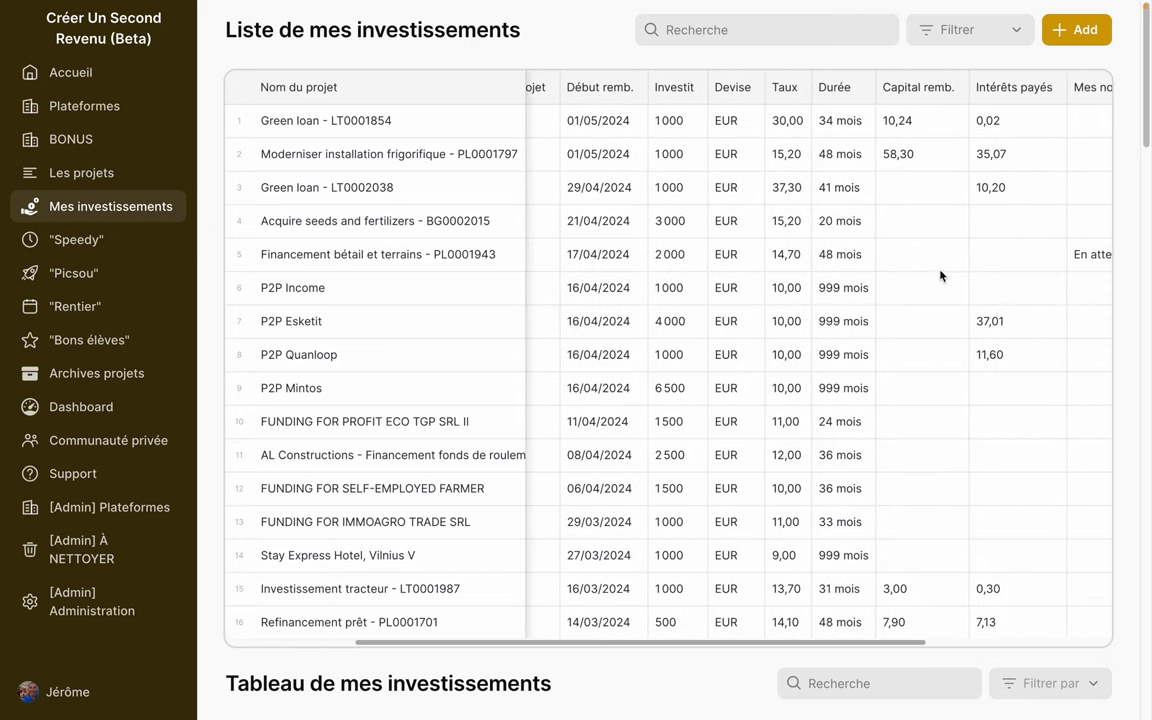
{"action": "scroll", "coordinate": [880, 242], "scroll_direction": "right", "scroll_amount": 3}
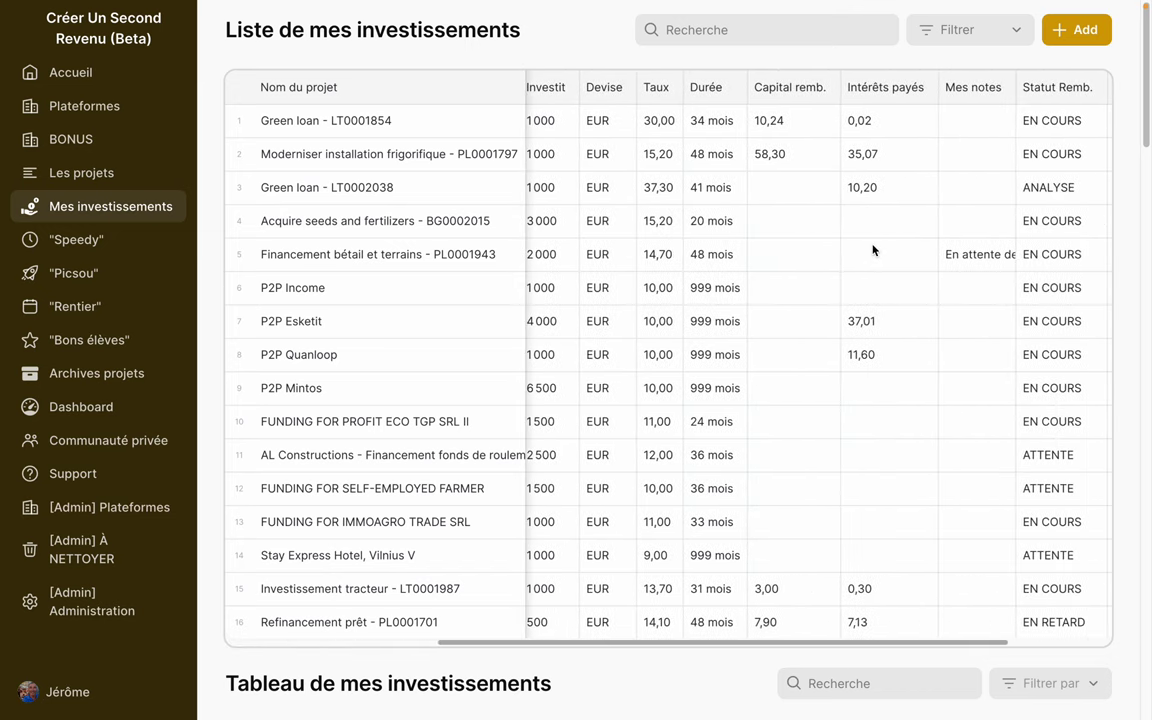
{"action": "scroll", "coordinate": [958, 402], "scroll_direction": "down", "scroll_amount": 1}
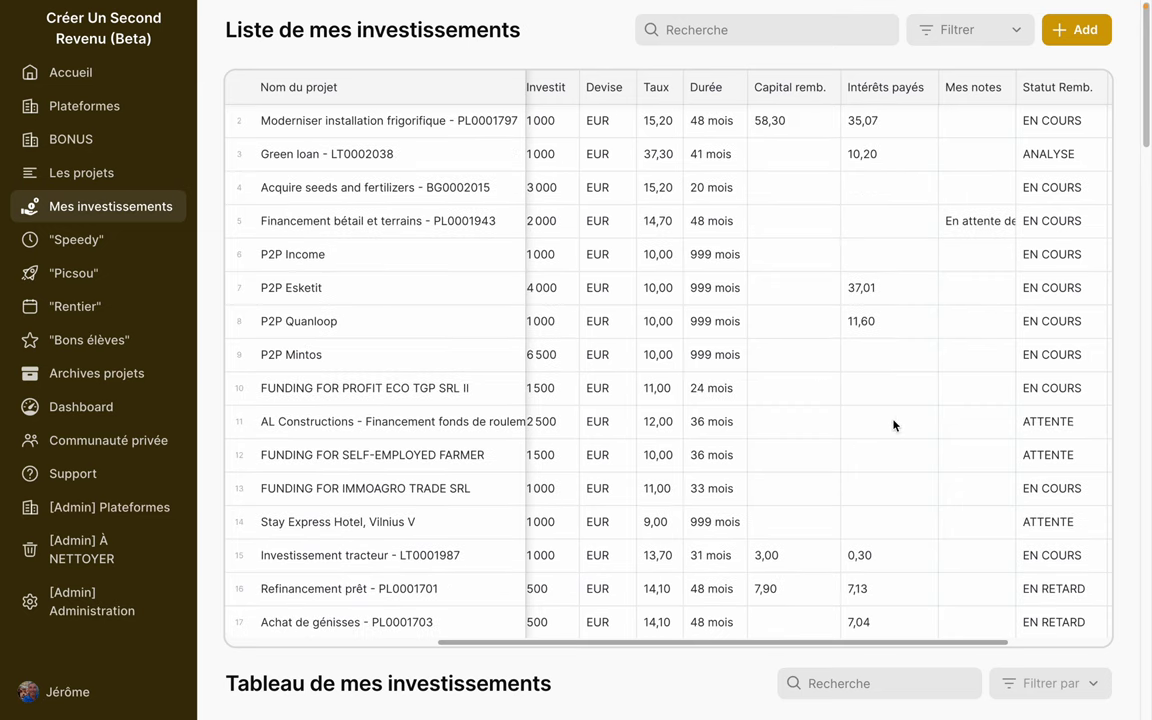
{"action": "scroll", "coordinate": [893, 425], "scroll_direction": "right", "scroll_amount": 1}
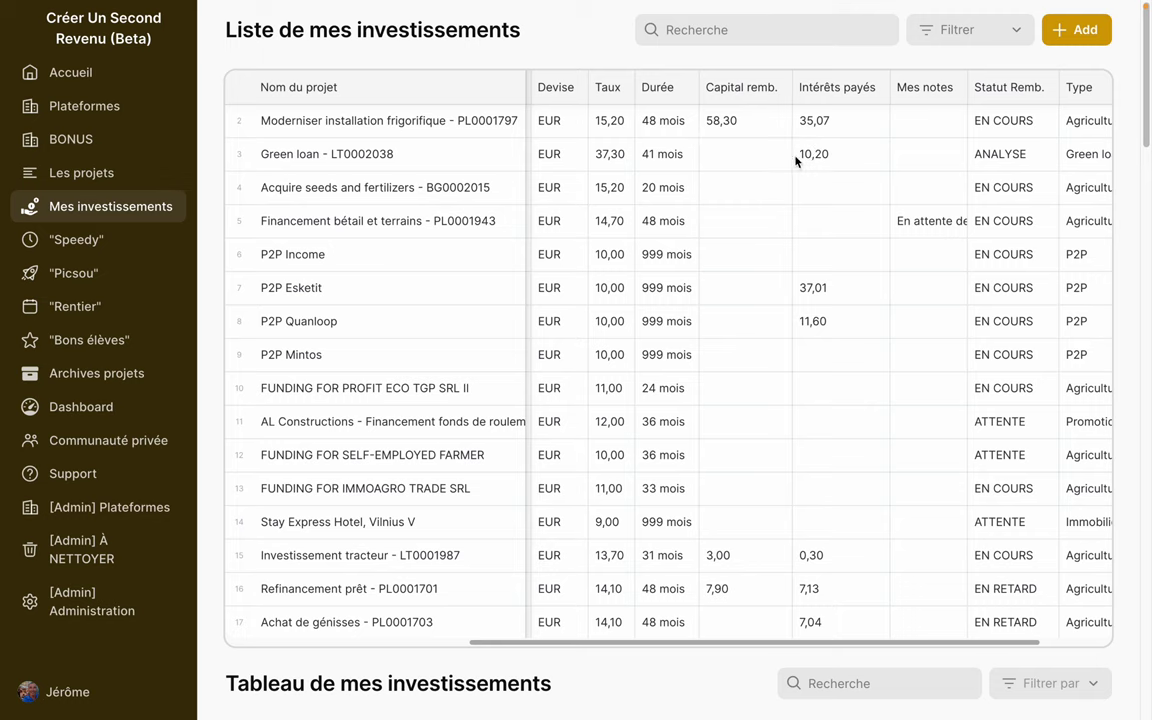
{"action": "scroll", "coordinate": [788, 161], "scroll_direction": "left", "scroll_amount": 3}
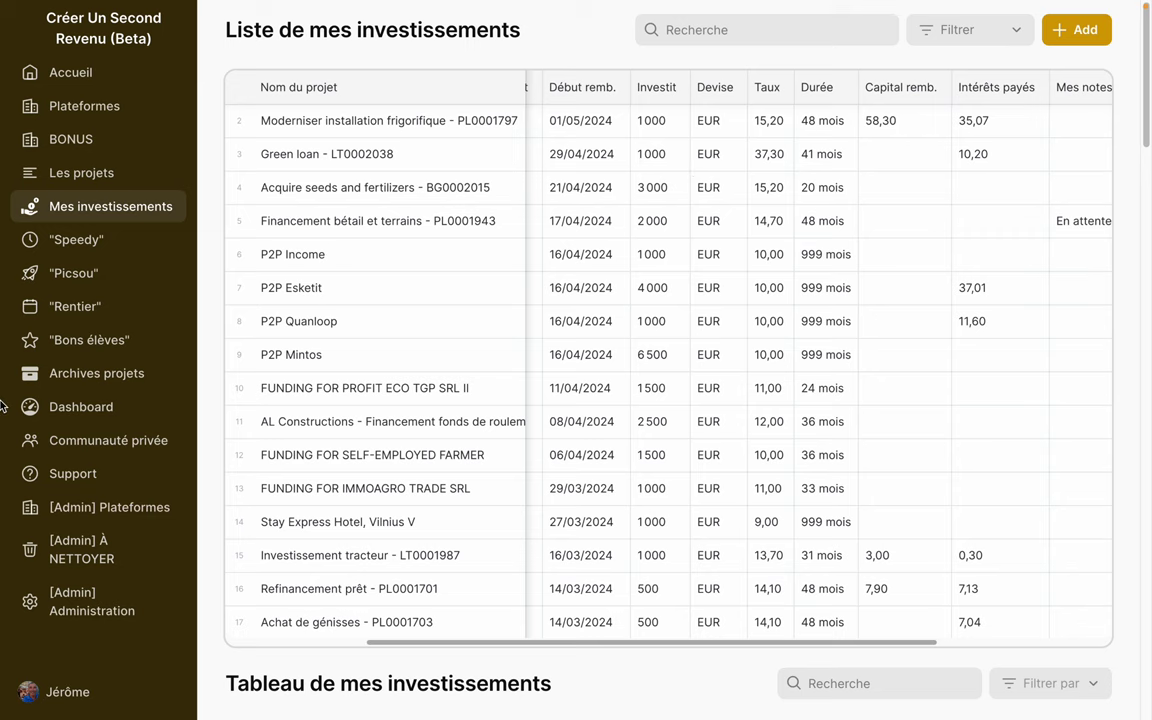
Step: Switch back to the Résumé sheet of the "Suivi Investissements" spreadsheet in Google Sheets
{"action": "mouse_move", "coordinate": [4, 365]}
{"action": "left_click", "coordinate": [85, 317]}
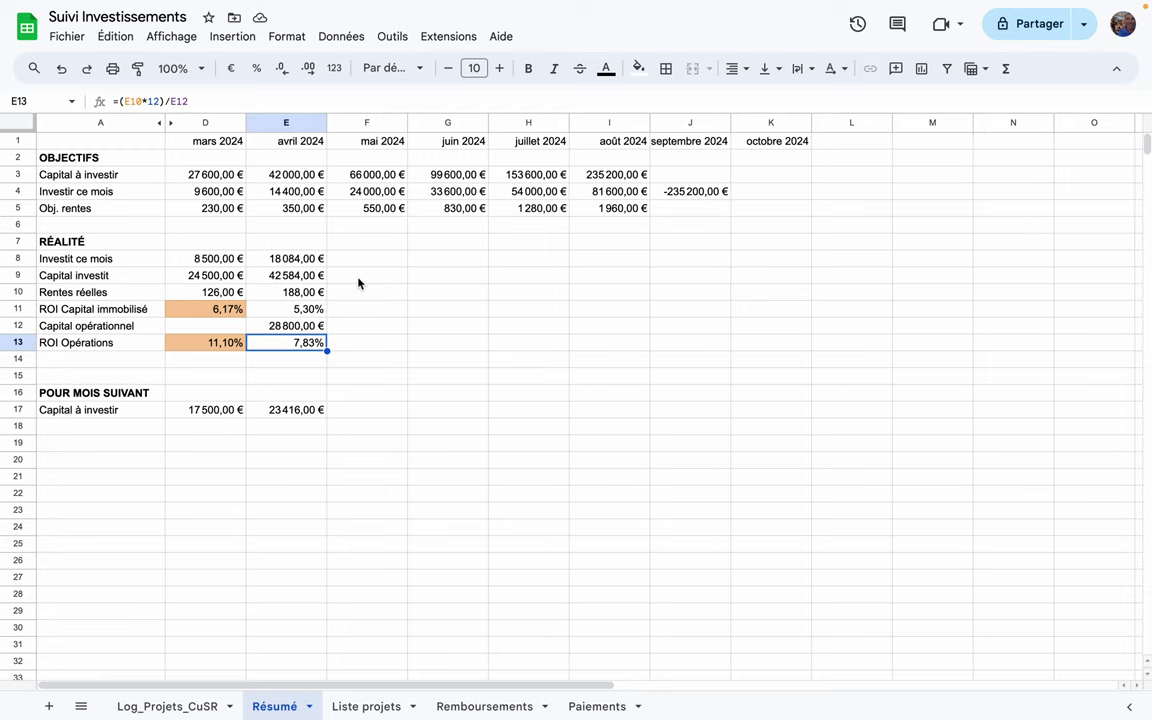
{"action": "mouse_move", "coordinate": [3, 283]}
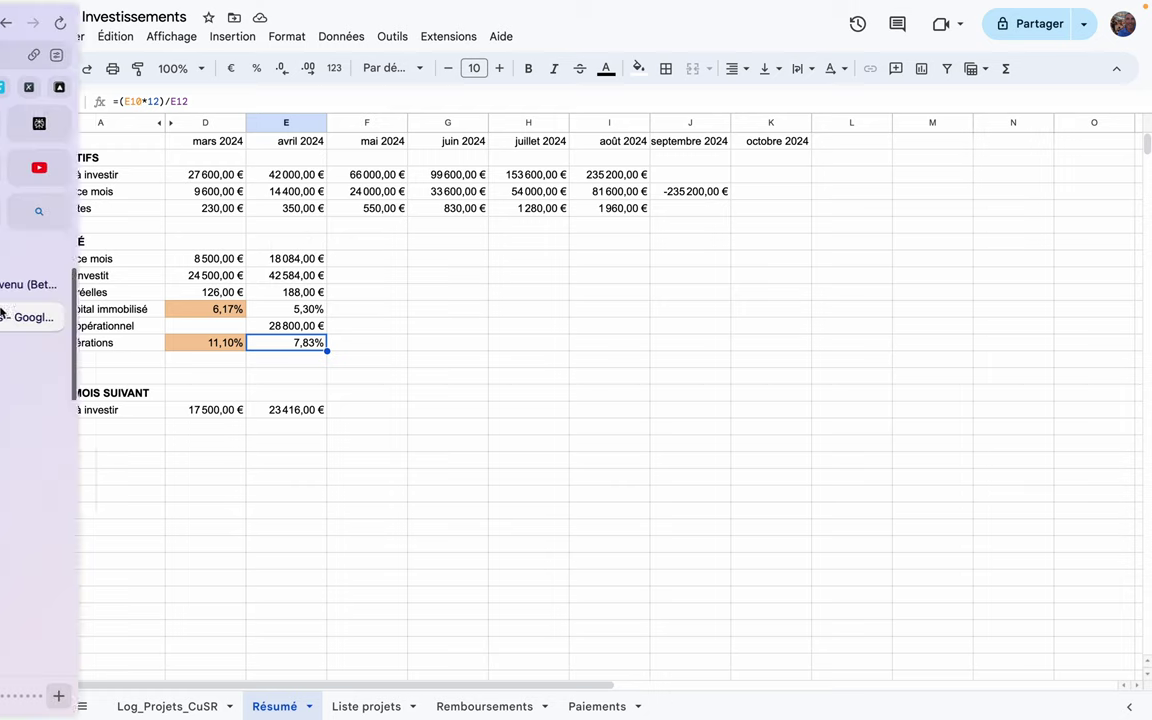
Step: Switch to the Créer Un Second Revenu app and review the Mes investissements list and the Les projets collections
{"action": "left_click", "coordinate": [83, 285]}
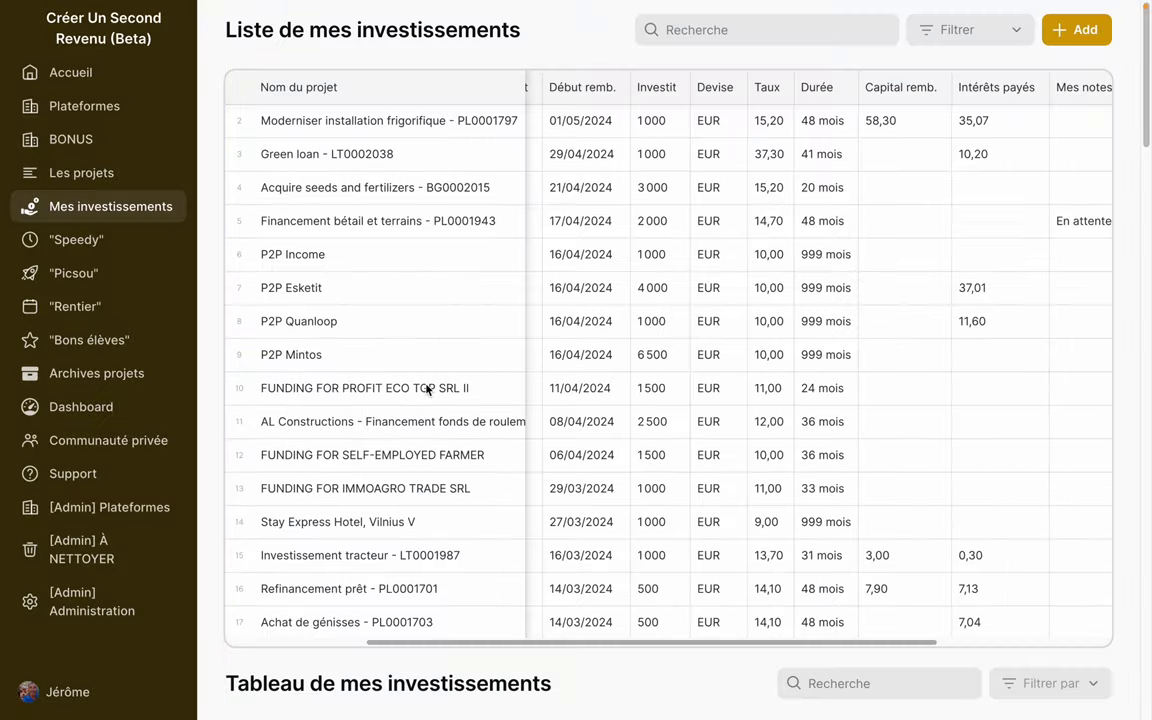
{"action": "scroll", "coordinate": [211, 528], "scroll_direction": "down", "scroll_amount": 1}
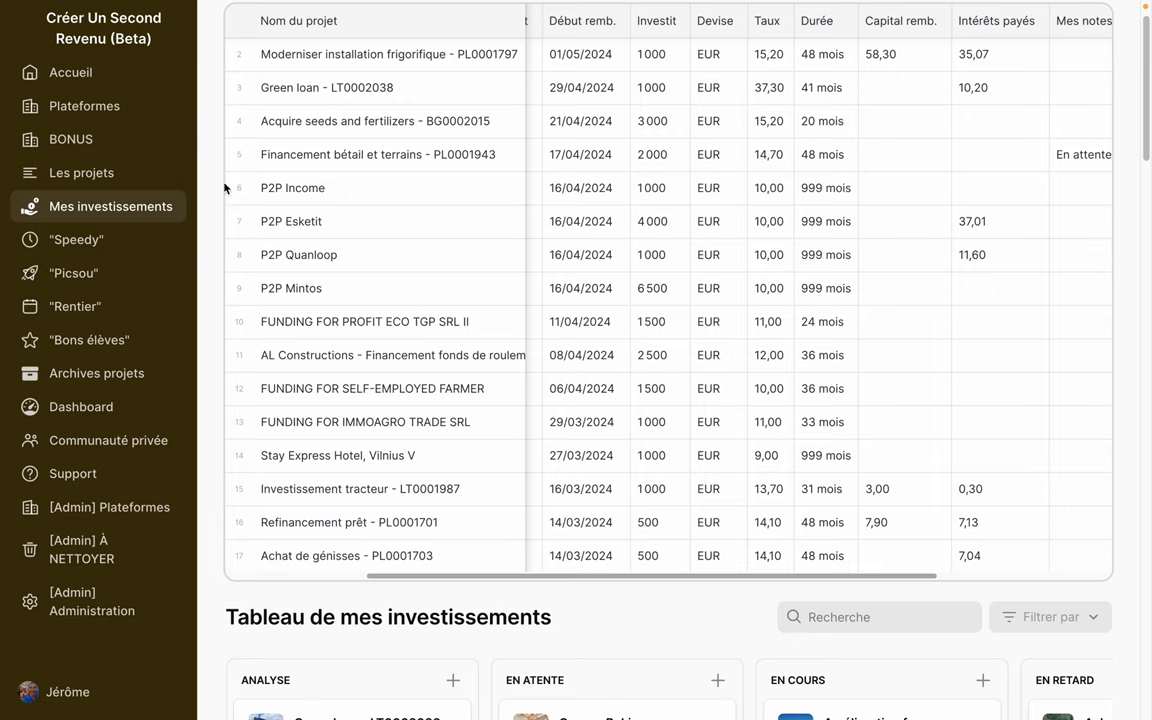
{"action": "left_click", "coordinate": [81, 175]}
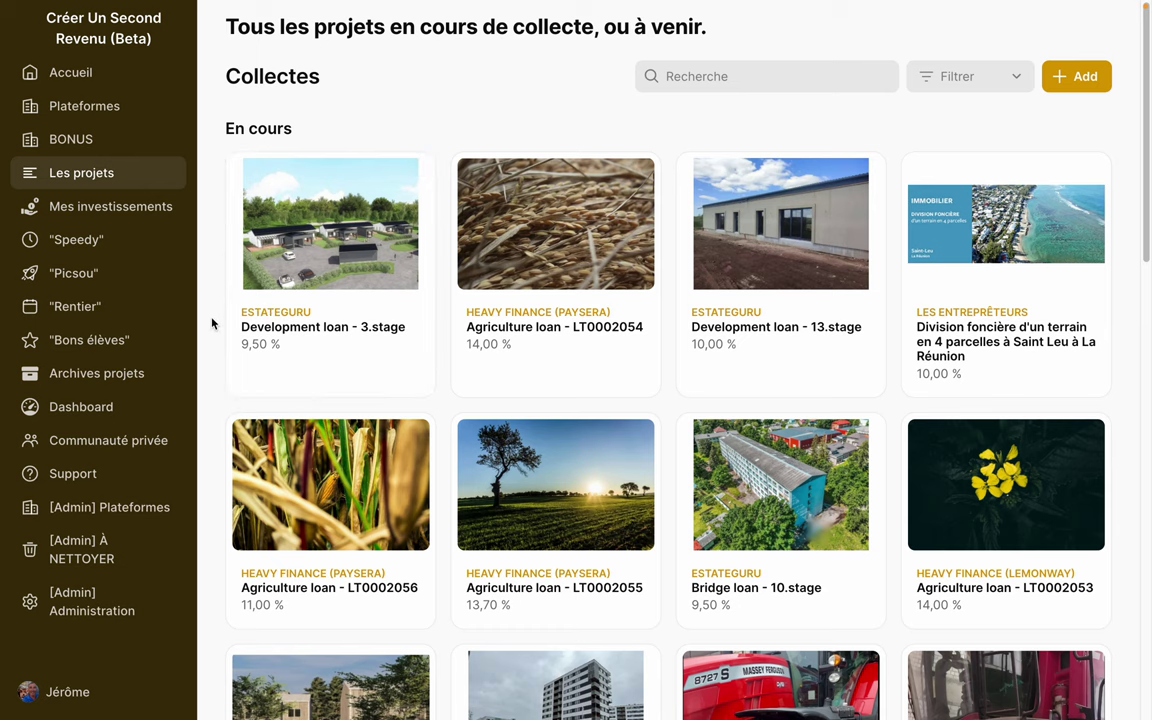
Step: Examine the "Speedy" projects grouped by financing duration and the "Picsou" projects grouped by highest rate, highlighting the top Picsou rate
{"action": "left_click", "coordinate": [75, 239]}
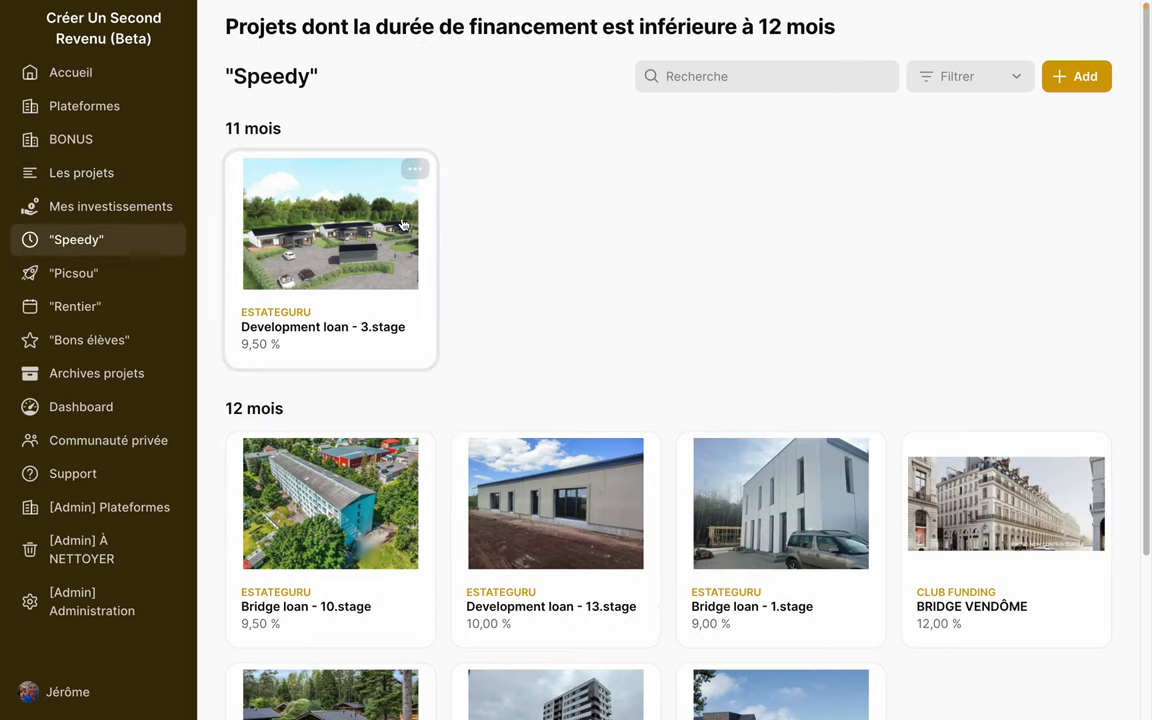
{"action": "double_click", "coordinate": [226, 128]}
{"action": "left_click", "coordinate": [80, 278]}
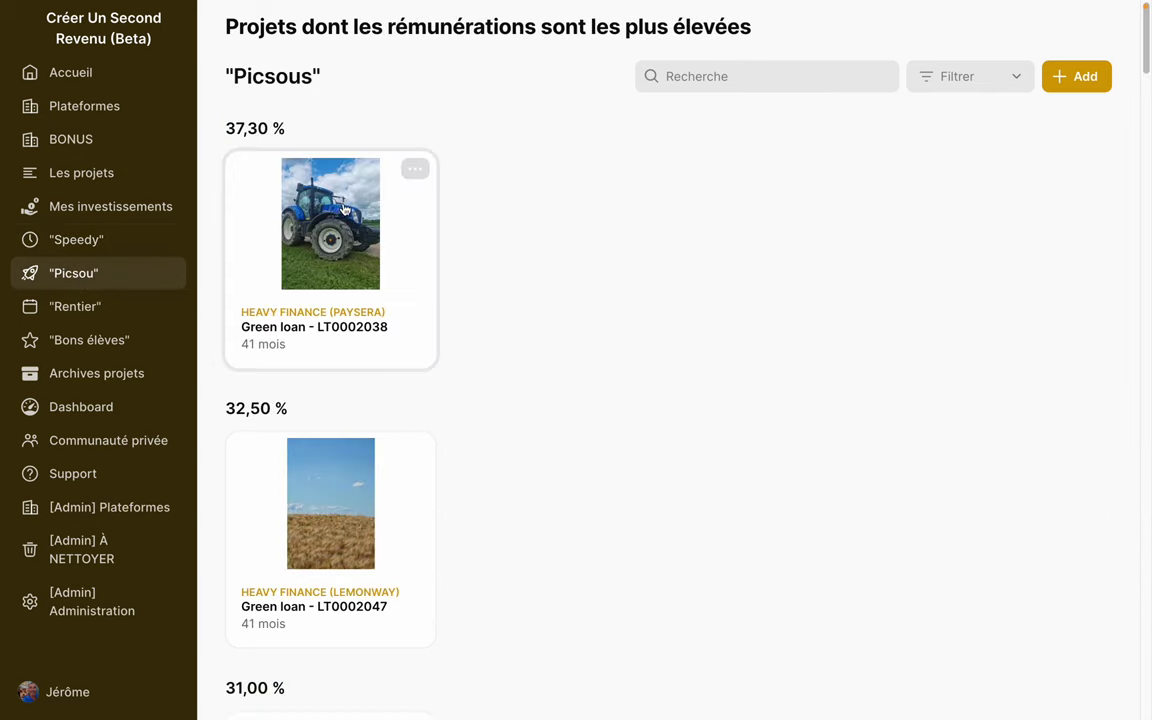
{"action": "left_click_drag", "start_coordinate": [290, 128], "coordinate": [212, 118]}
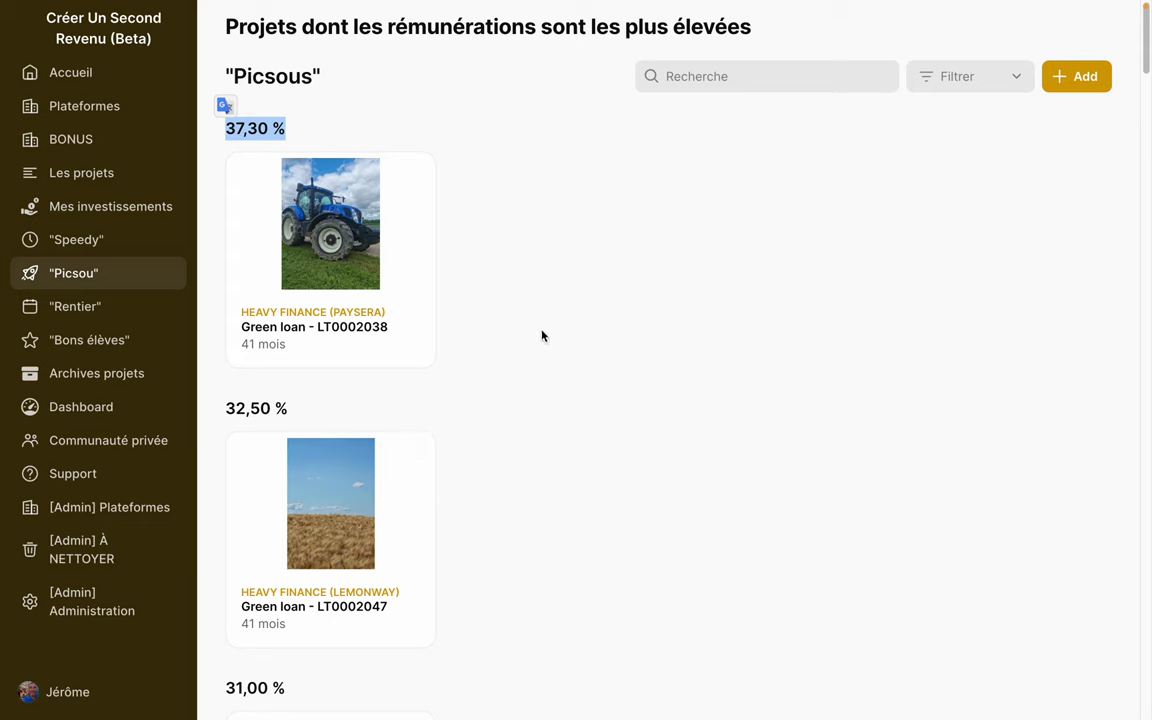
Step: Revisit the Les projets and Mes investissements pages and open the Communauté privée page
{"action": "left_click", "coordinate": [66, 170]}
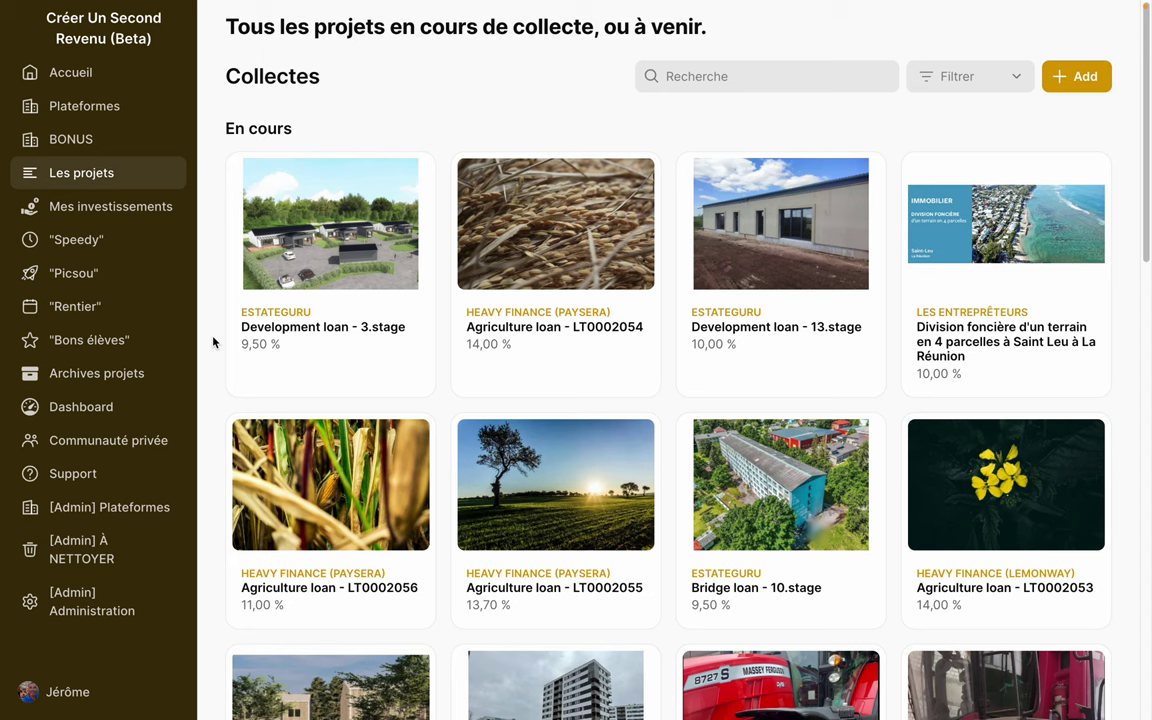
{"action": "left_click", "coordinate": [95, 197]}
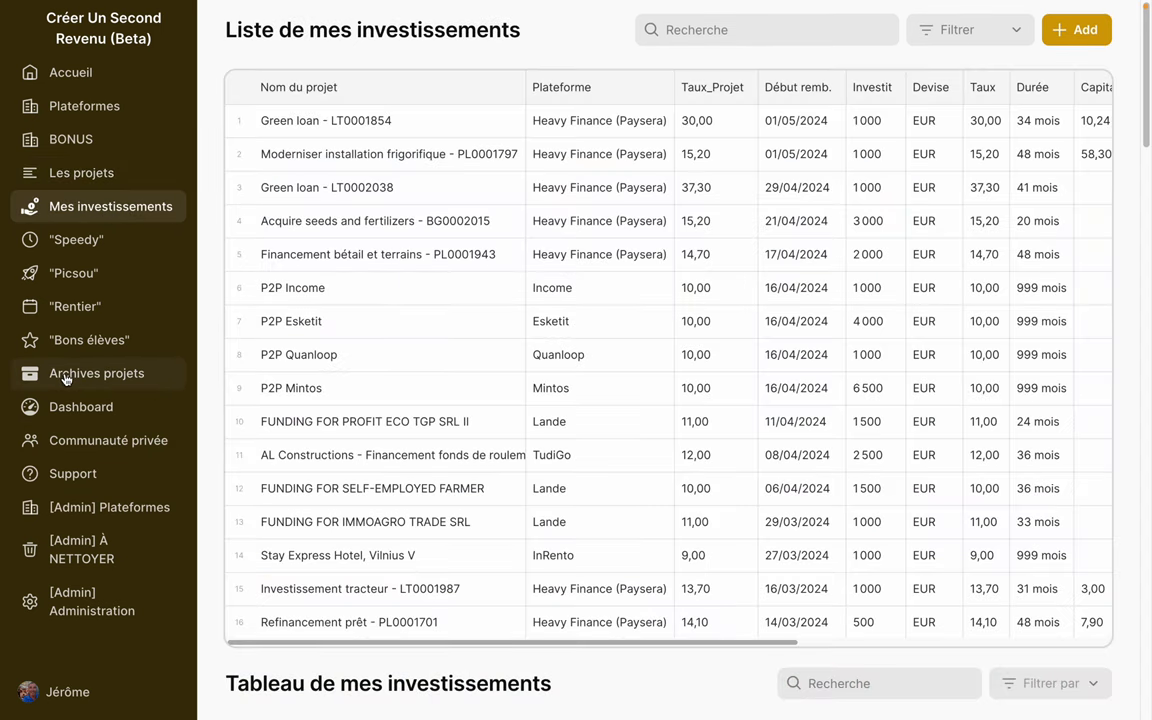
{"action": "left_click", "coordinate": [95, 443]}
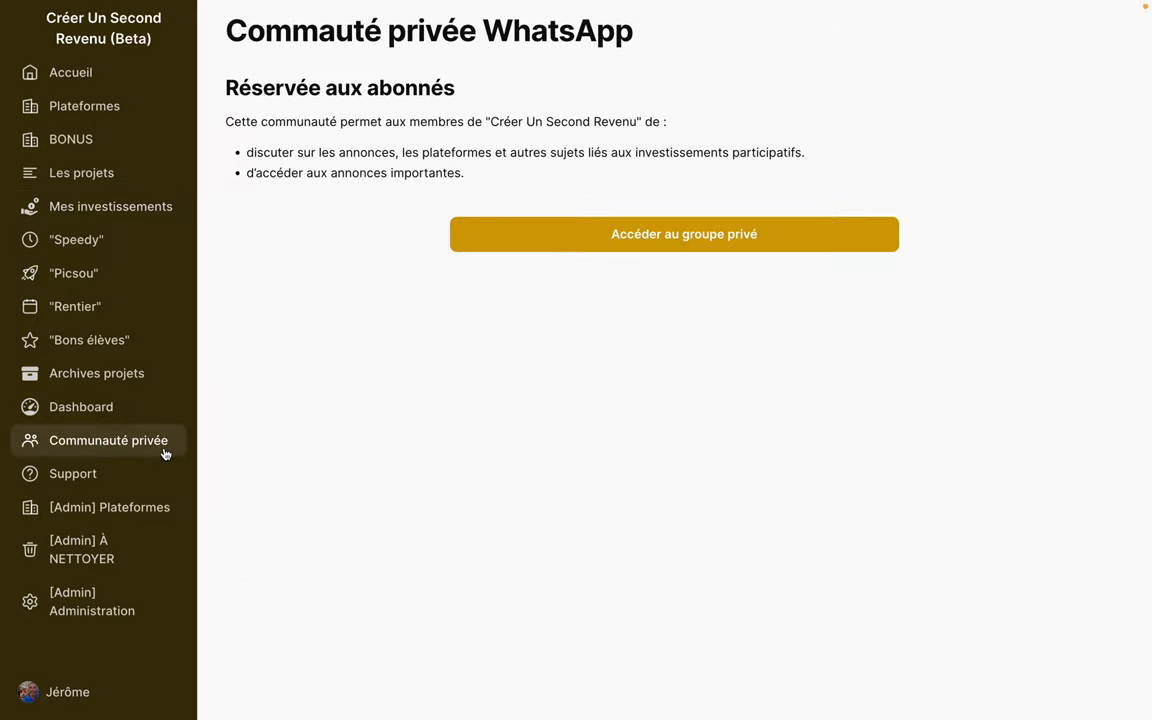